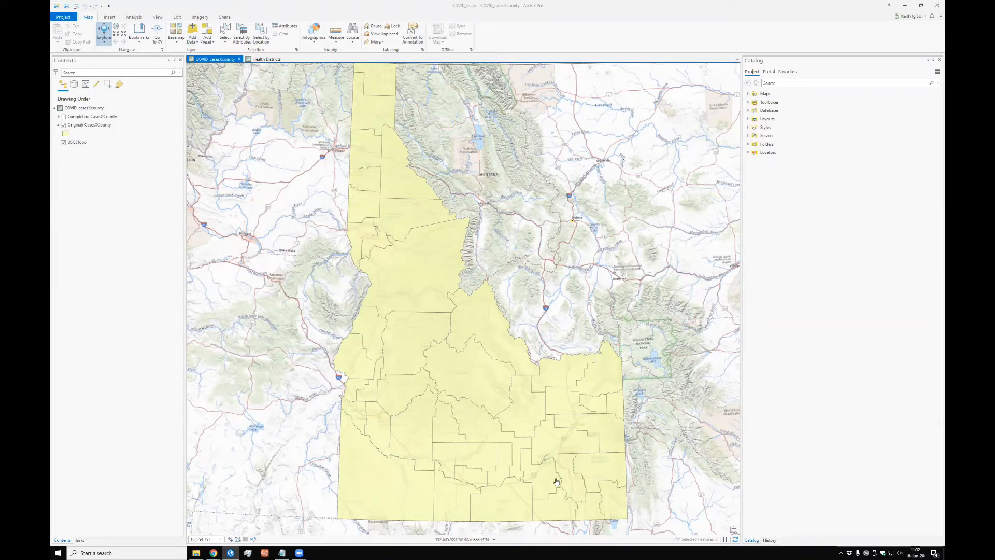
Step: Open the attribute table of the Original: CasesXCounty layer, reduce its pane height, and review its fields
click(89, 126)
right_click(90, 126)
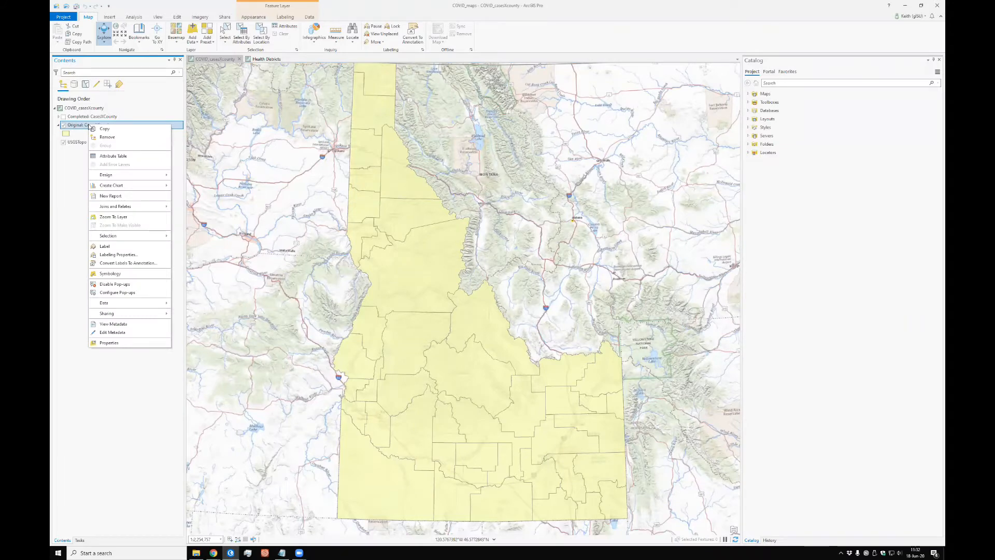
click(111, 157)
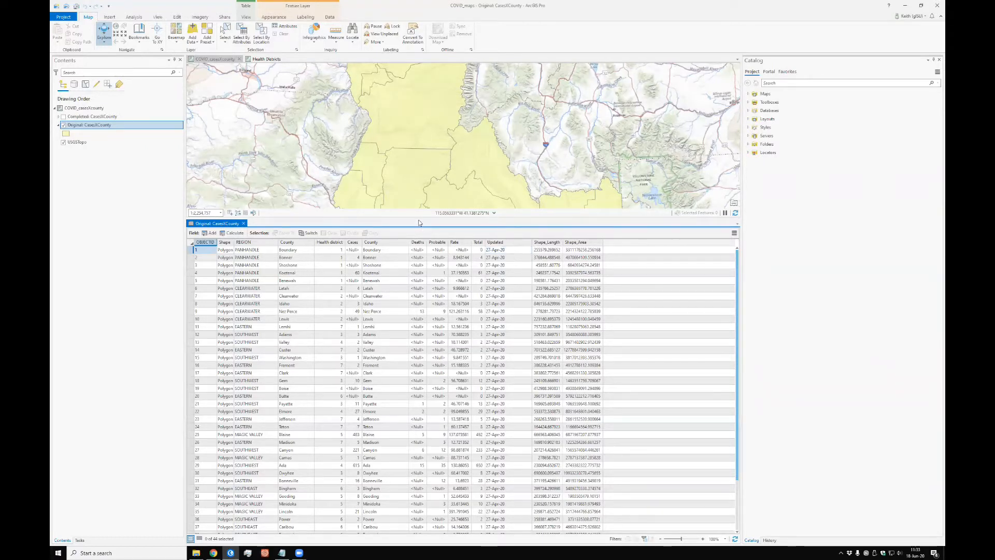
drag(419, 218, 414, 299)
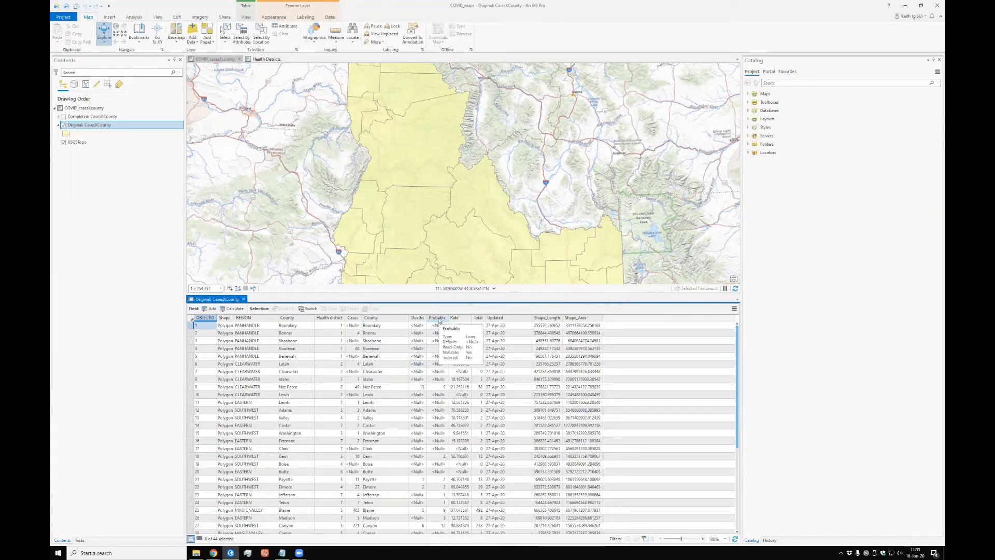
click(508, 325)
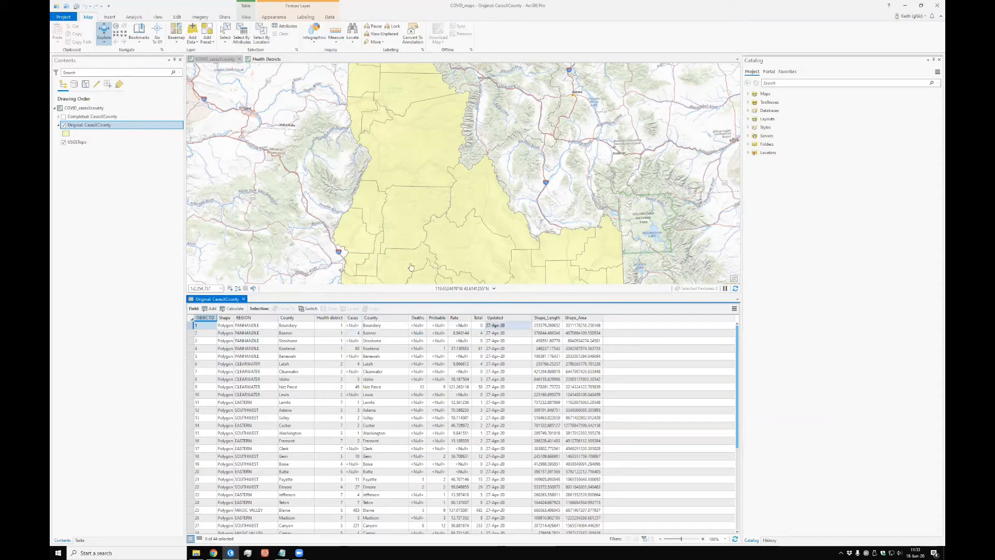
Step: Turn on labels for the Original: CasesXCounty layer and open its labeling properties
right_click(81, 126)
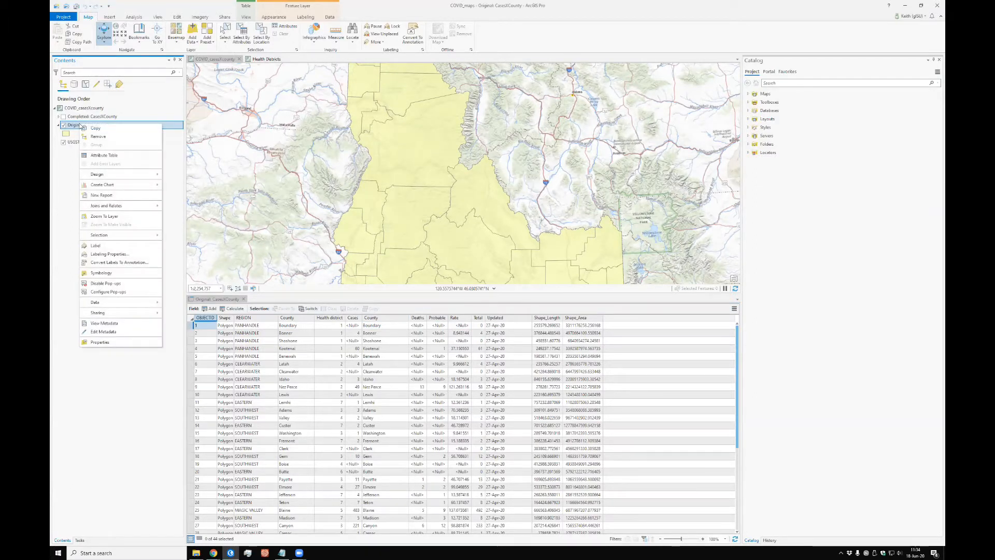
click(95, 246)
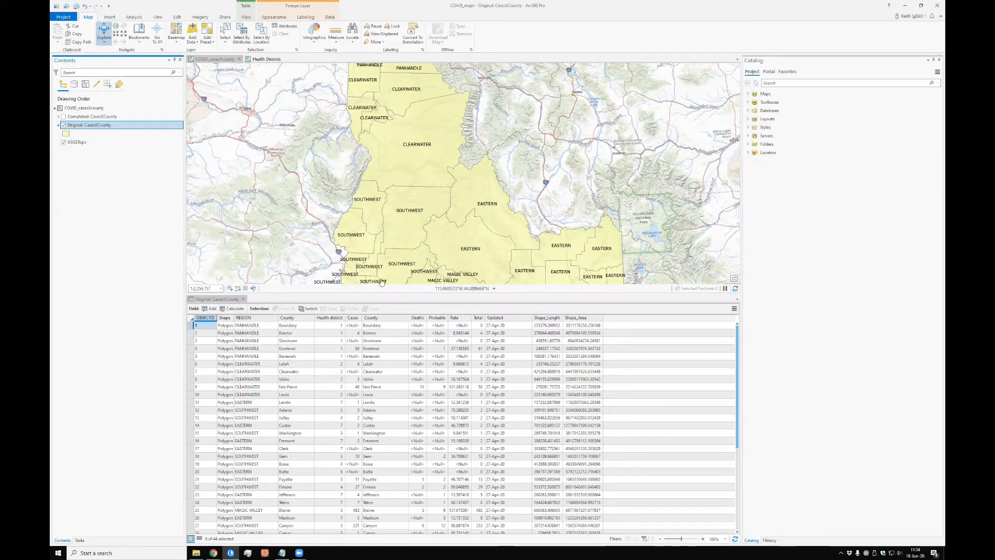
right_click(84, 125)
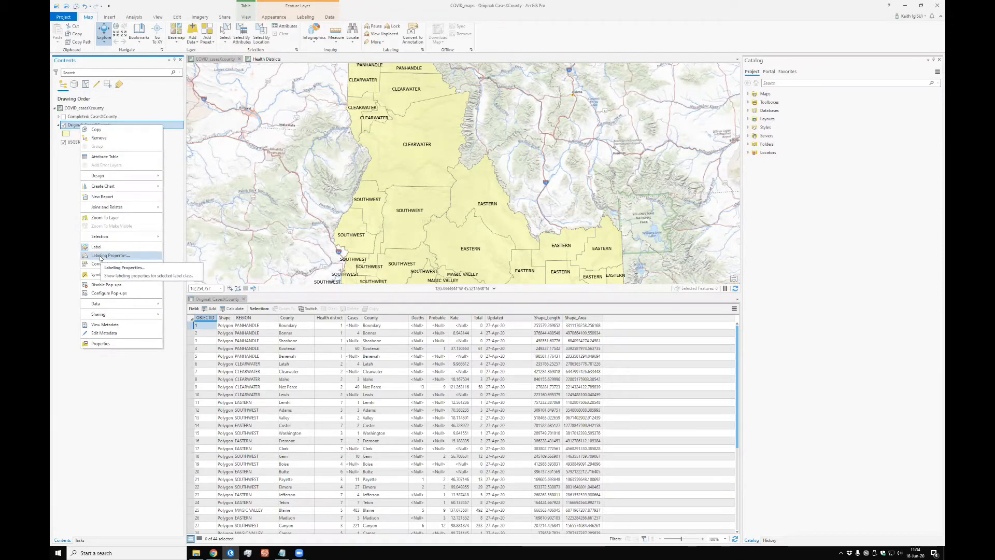
click(100, 256)
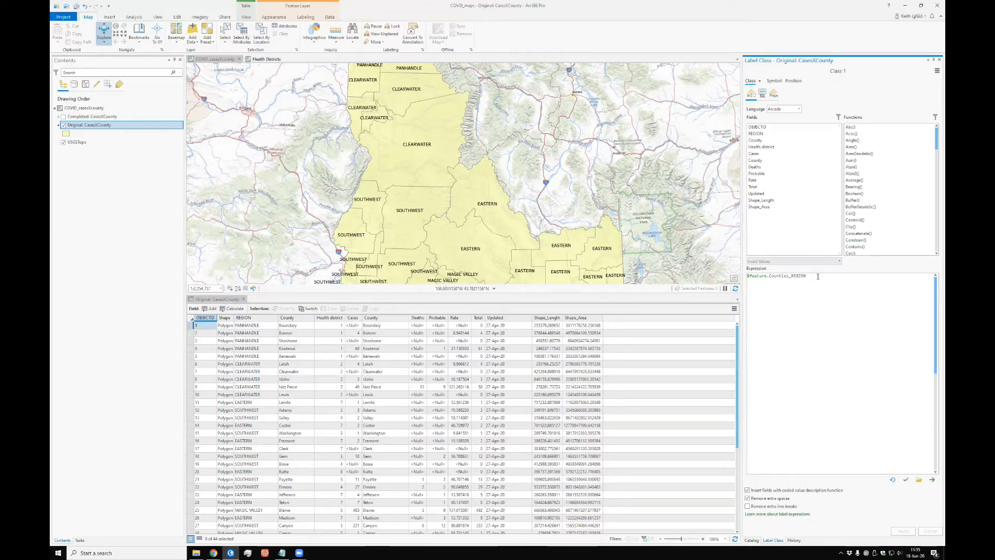
Step: Replace the label expression with the first County field, Cases, Deaths, Probable, Rate and Total, and check its validity
drag(818, 276, 663, 275)
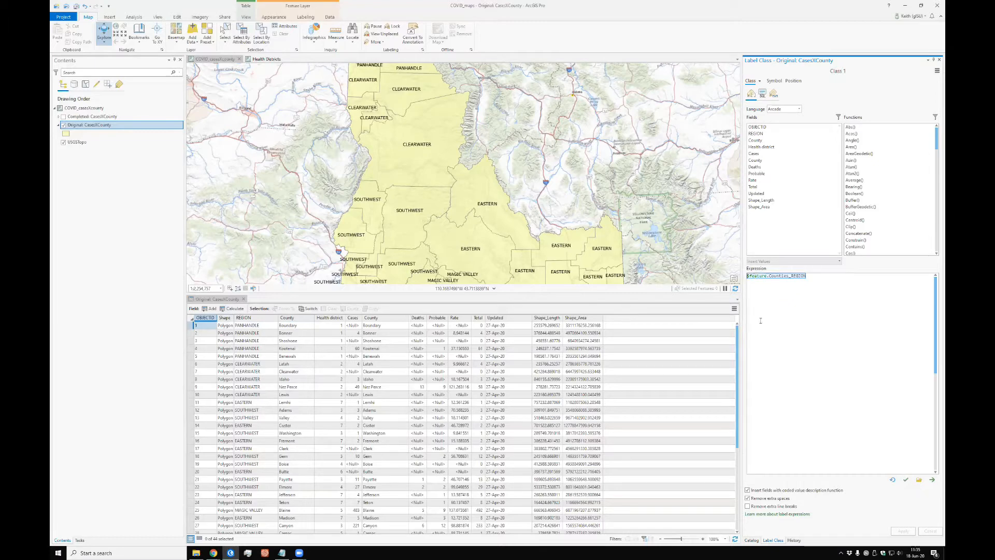
key(Delete)
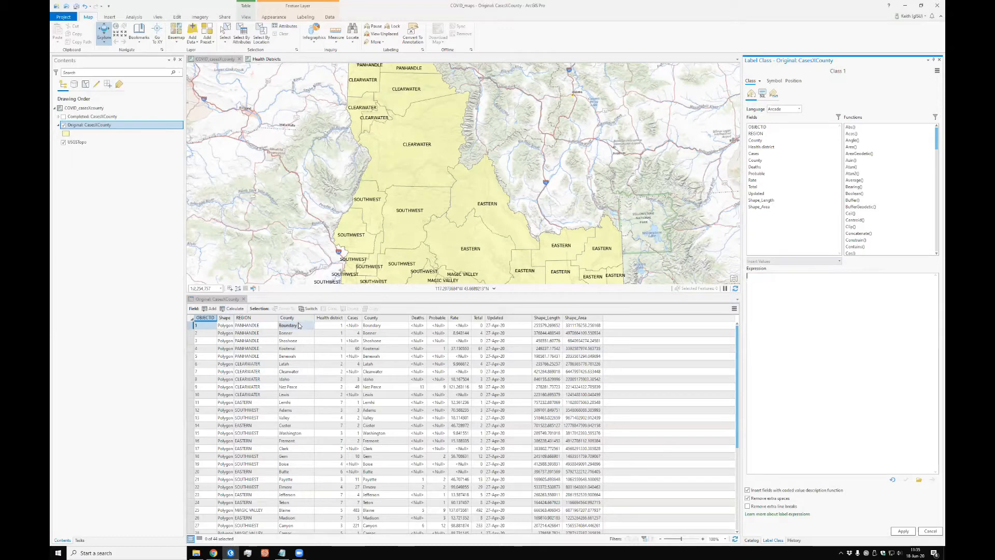
double_click(756, 140)
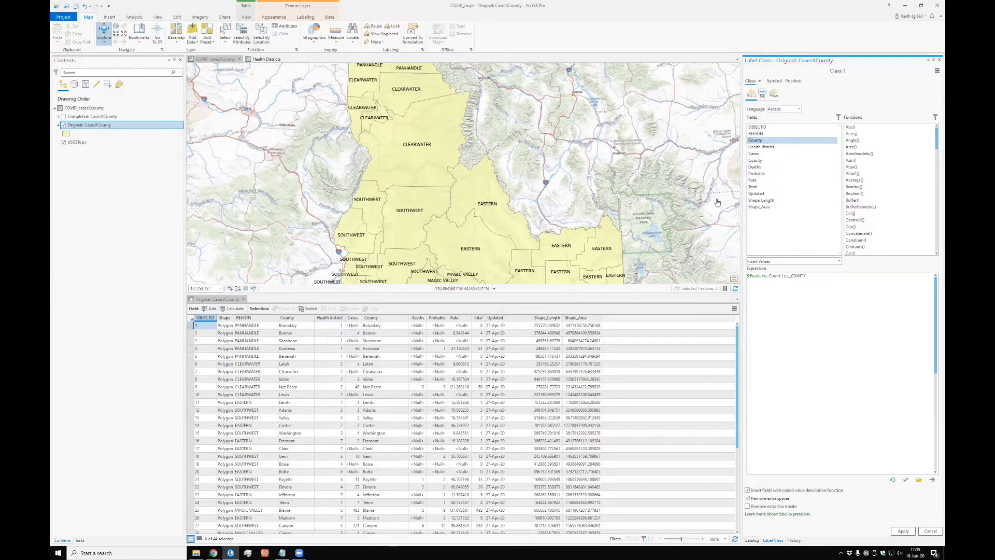
double_click(758, 154)
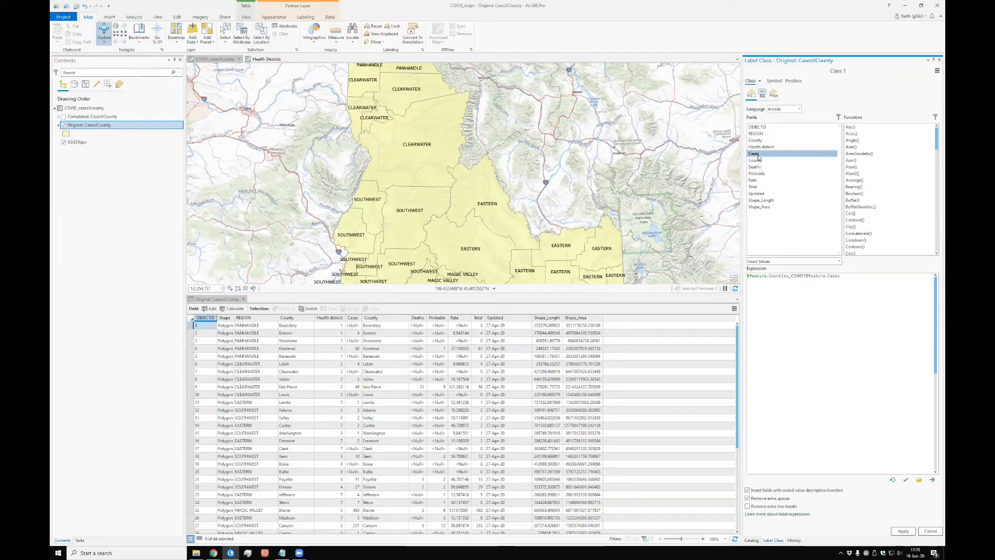
double_click(755, 167)
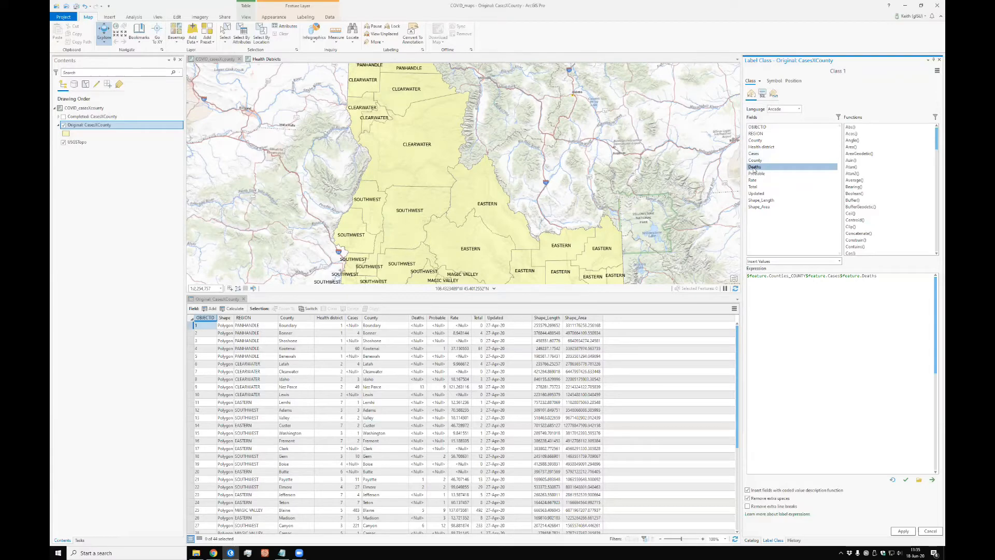
double_click(755, 174)
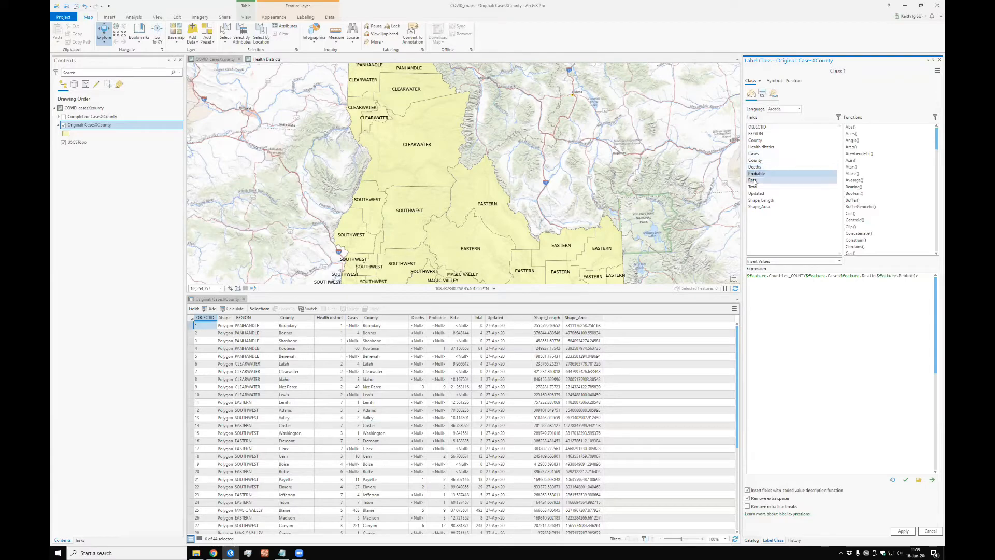
double_click(755, 180)
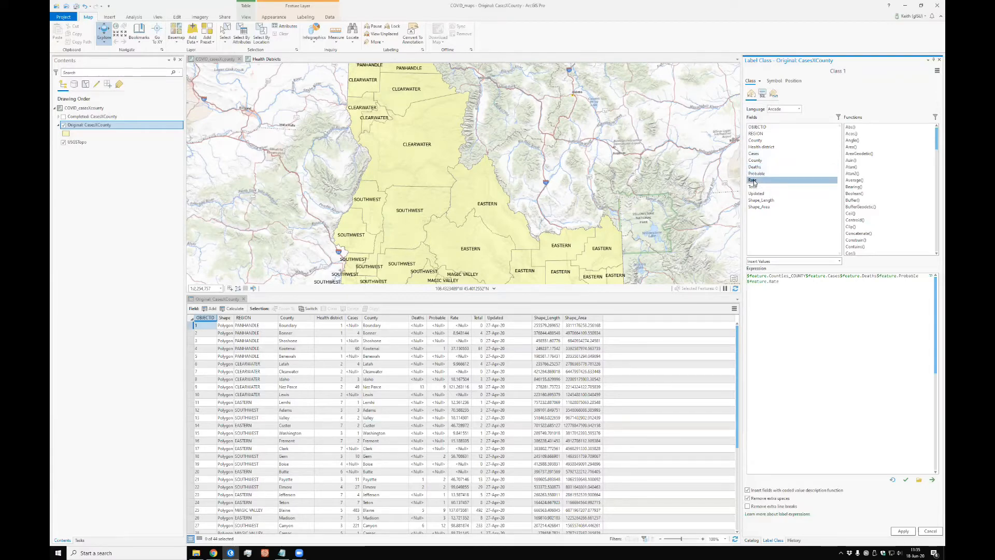
double_click(752, 187)
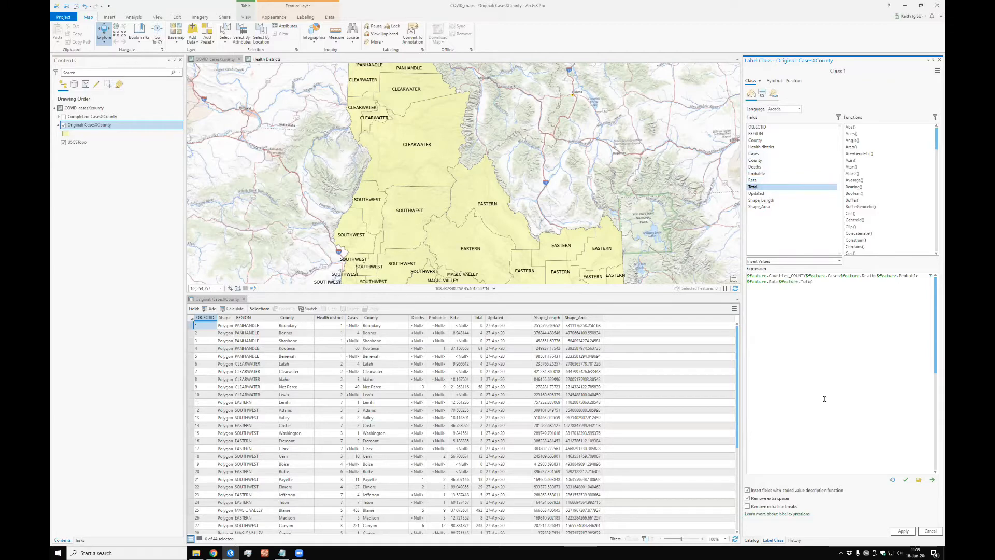
click(906, 480)
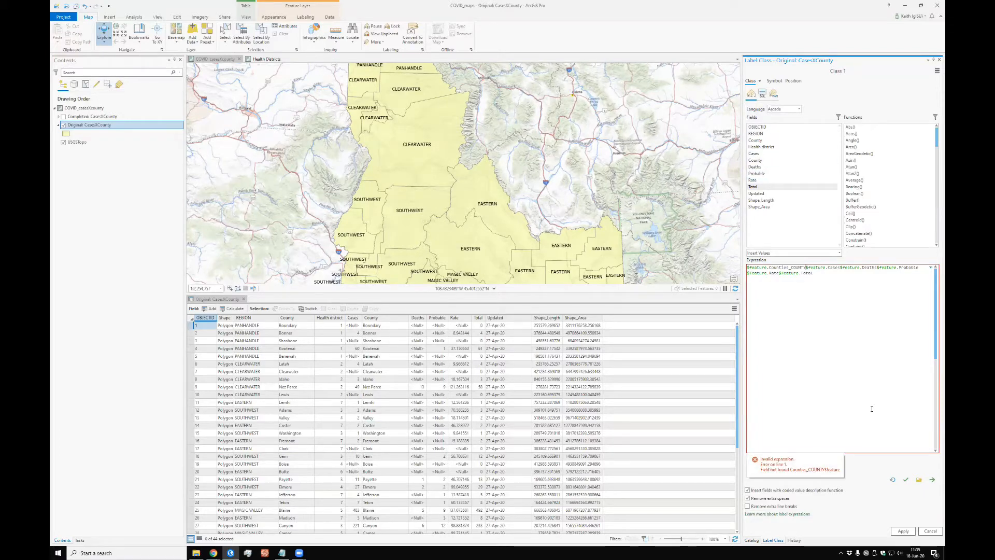
Step: Join the six fields in the label expression with + operators
text(+)
click(842, 269)
text(+)
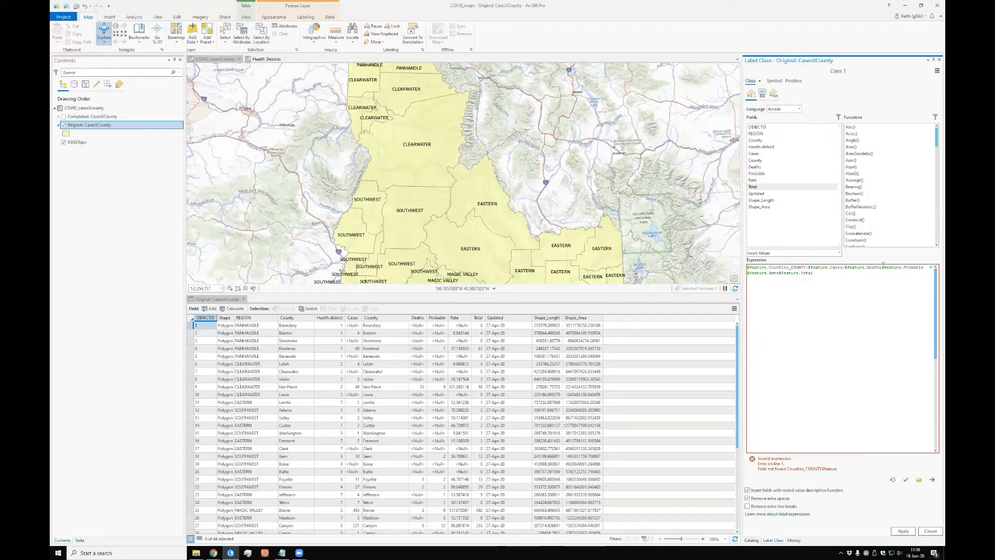
text(+)
key(Right)
key(Right)
key(Right)
key(Right)
key(Right)
key(Right)
key(Right)
key(Right)
key(Right)
key(Right)
key(Right)
key(Right)
key(Right)
key(Right)
key(Right)
key(Right)
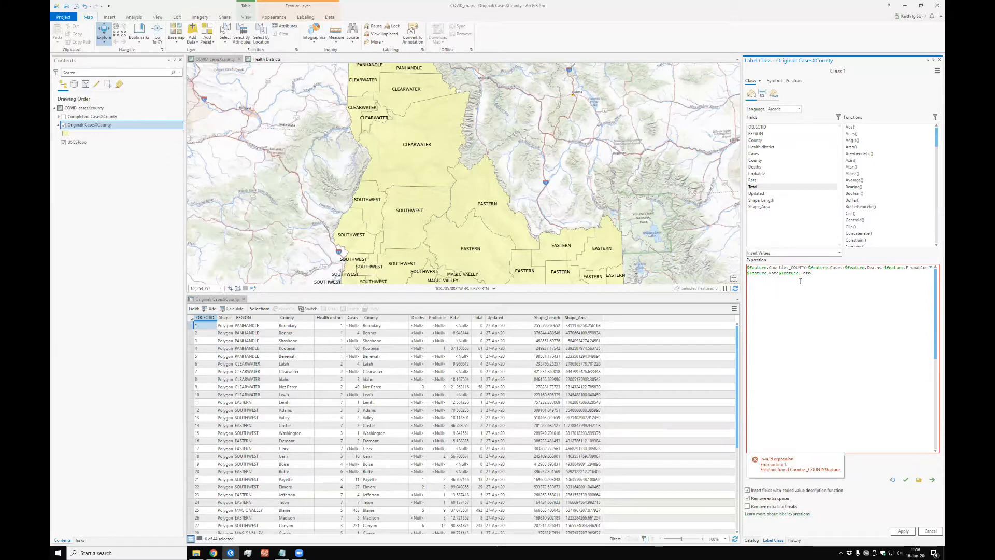
text(+)
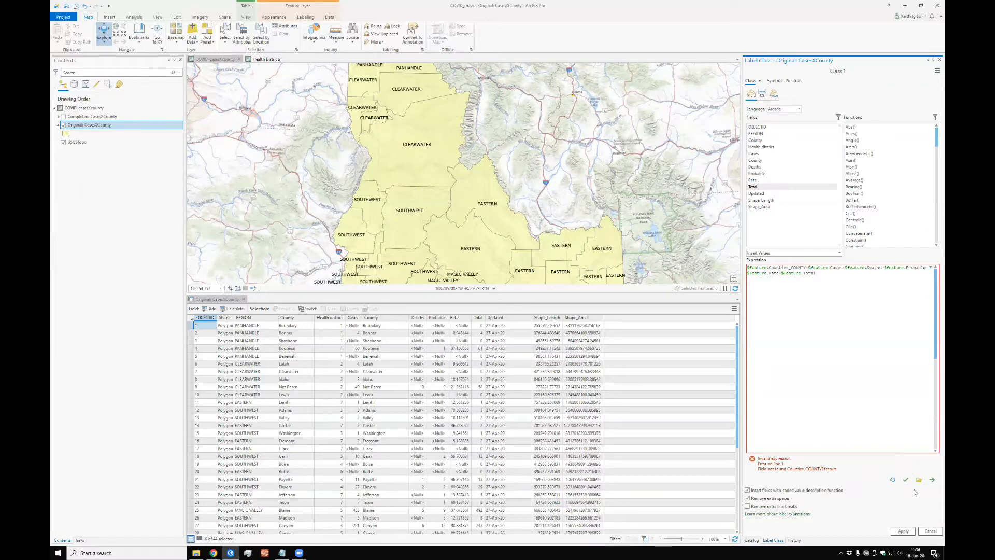
Step: Validate and apply the joined label expression, and close the attribute table to inspect the labels on the map
click(906, 480)
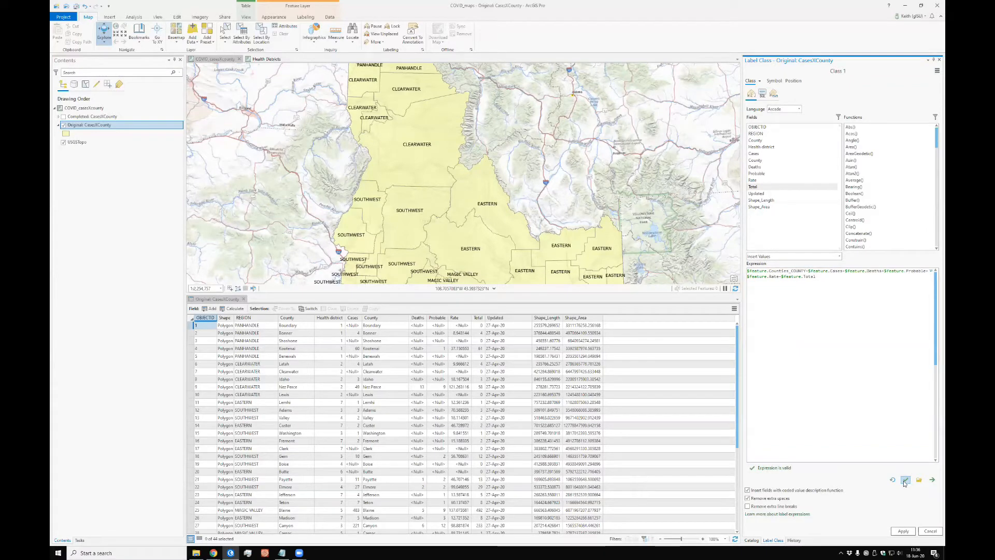
click(903, 530)
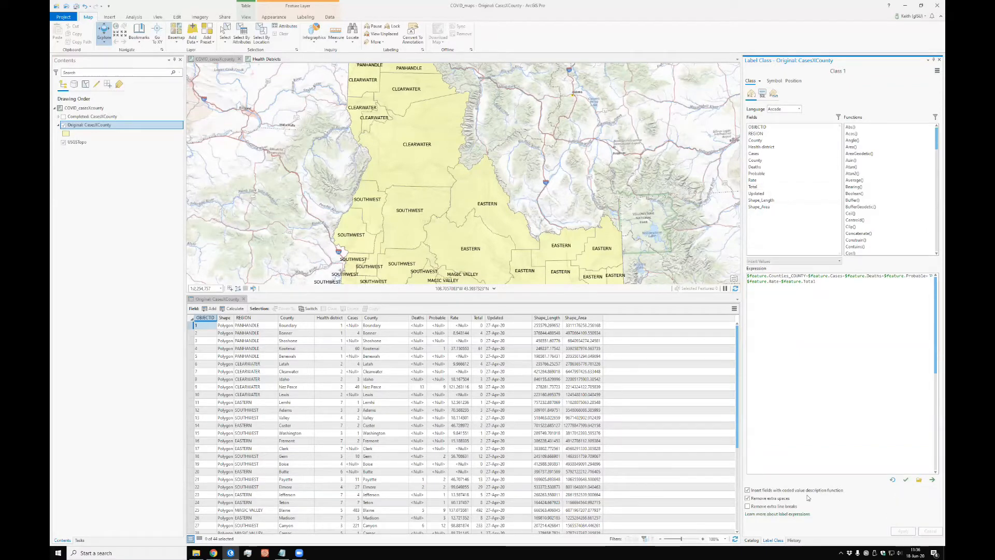
click(243, 299)
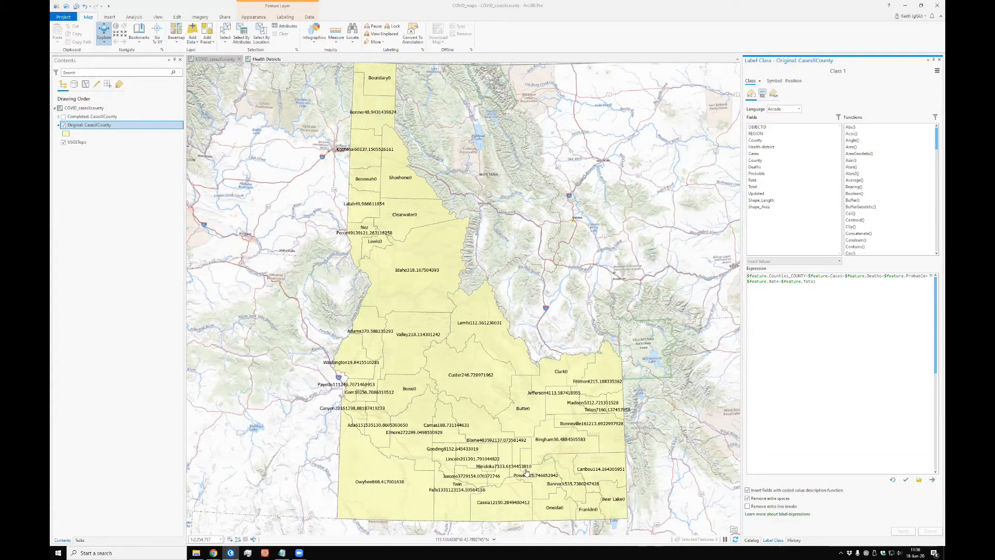
scroll(525, 471, up, 3)
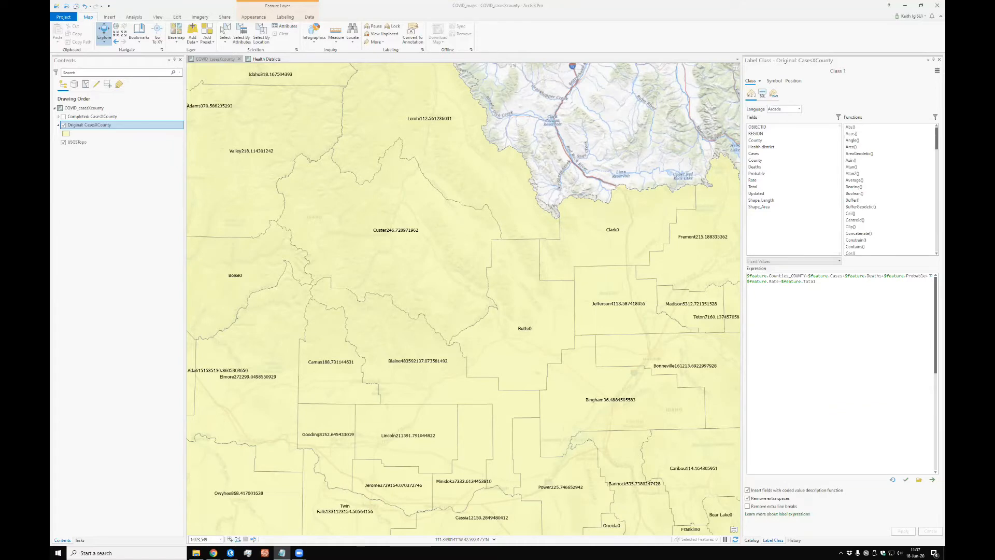
Step: Insert TextFormatting.NewLine with + operators after the county name and Cases fields in the label expression
click(782, 173)
click(808, 283)
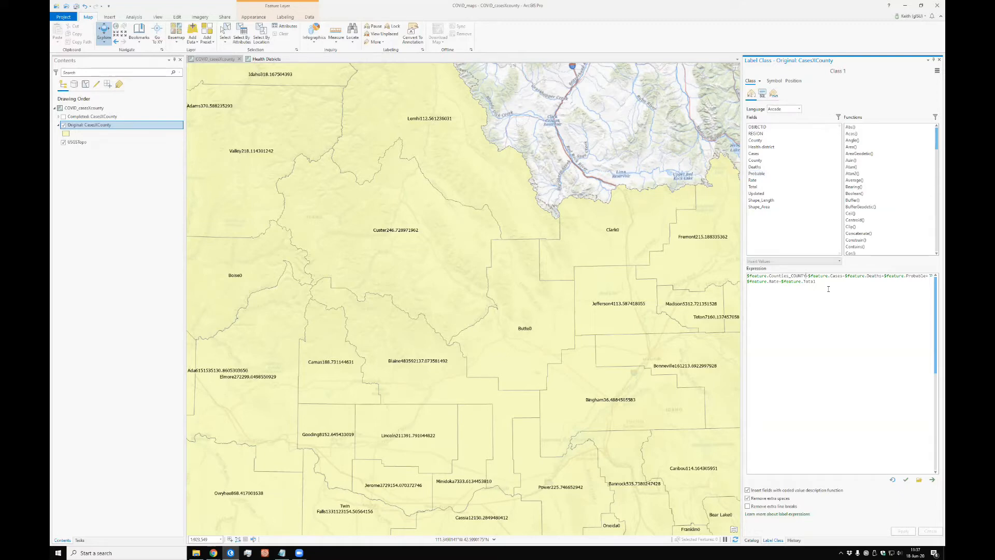
text(+ TextFormatting.NewLine)
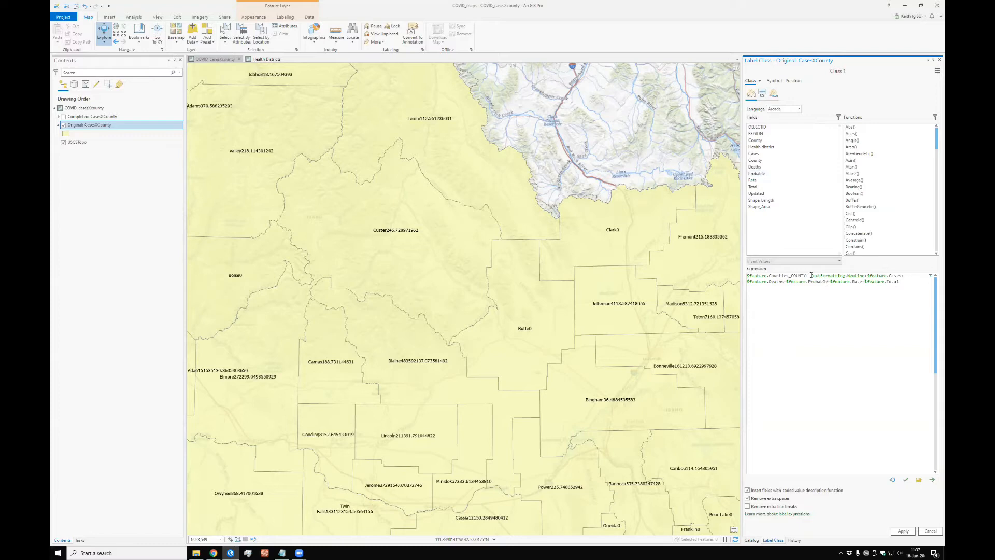
drag(812, 275, 866, 275)
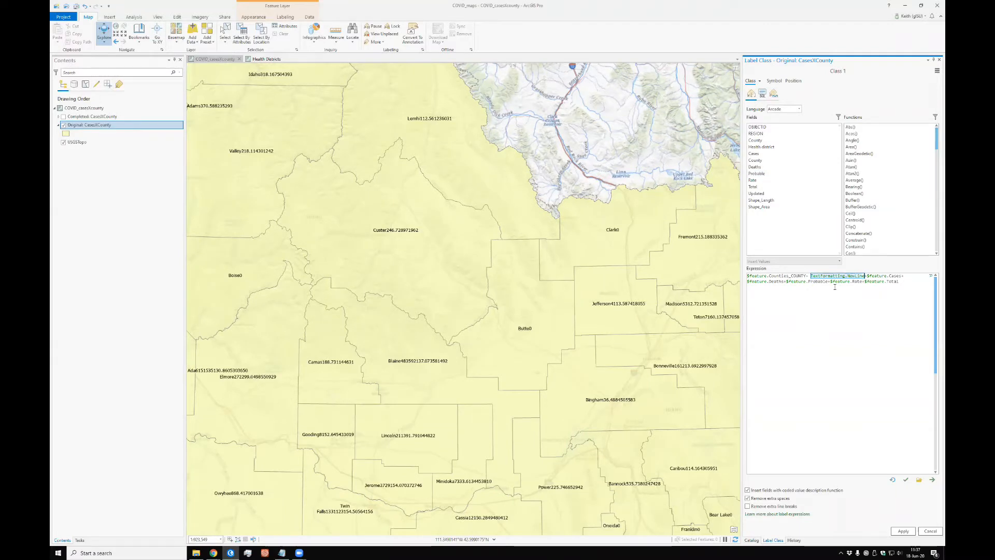
click(915, 282)
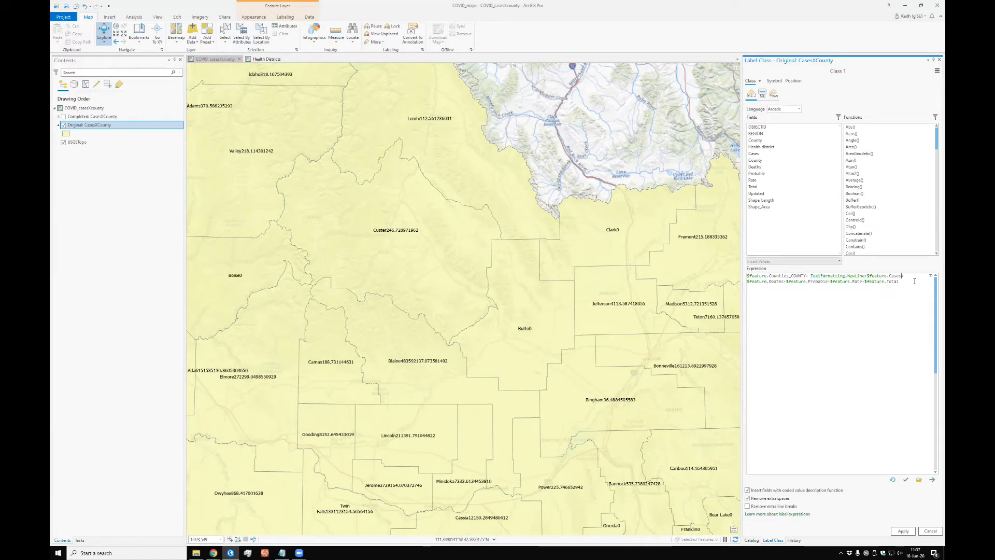
text(TextFormatting.NewLine+)
Step: Insert TextFormatting.NewLine after the Deaths, Probable and Rate fields, and validate and apply the label expression
click(840, 281)
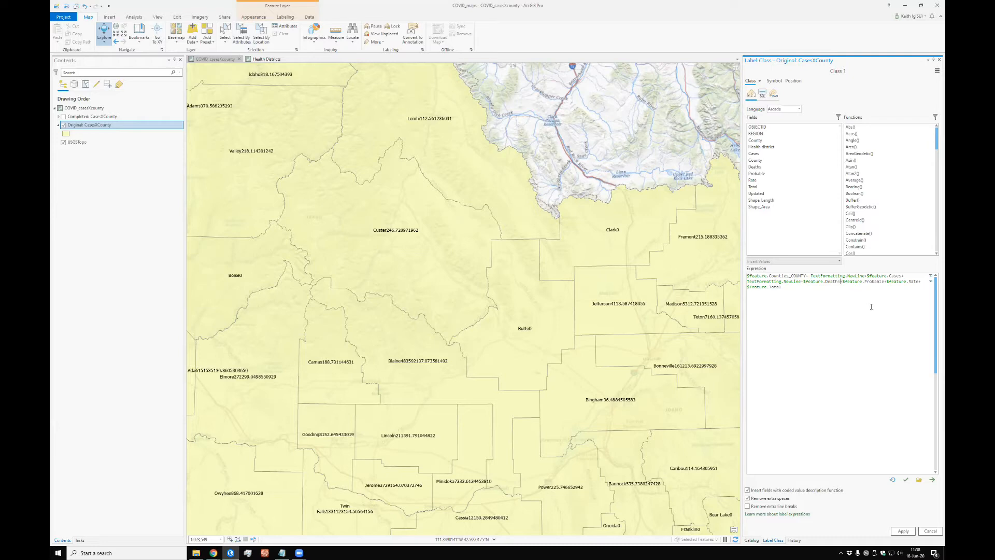
text(+ TextFormatting.NewLine)
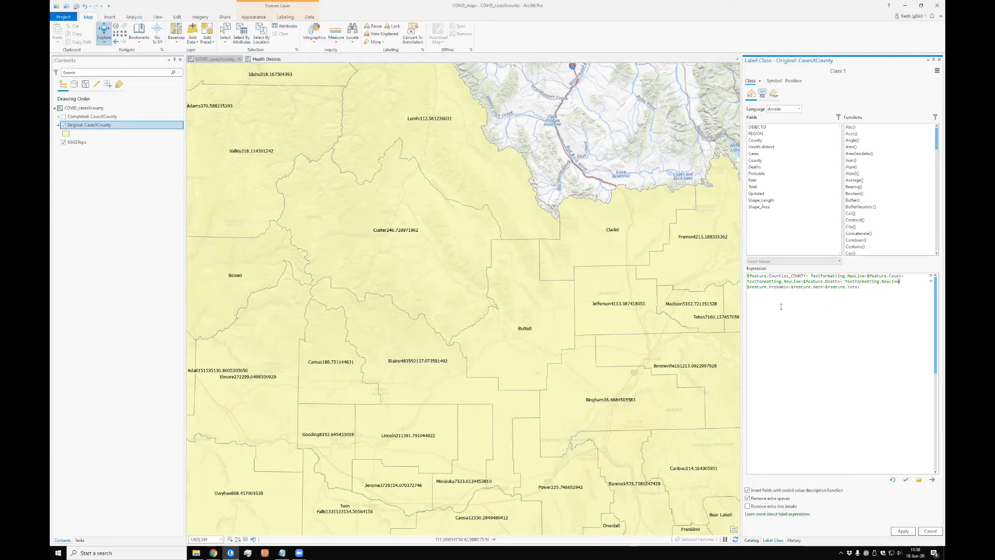
text(+)
text(+ TextFormatting.NewLine)
text(+ TextFormatting.NewLine+)
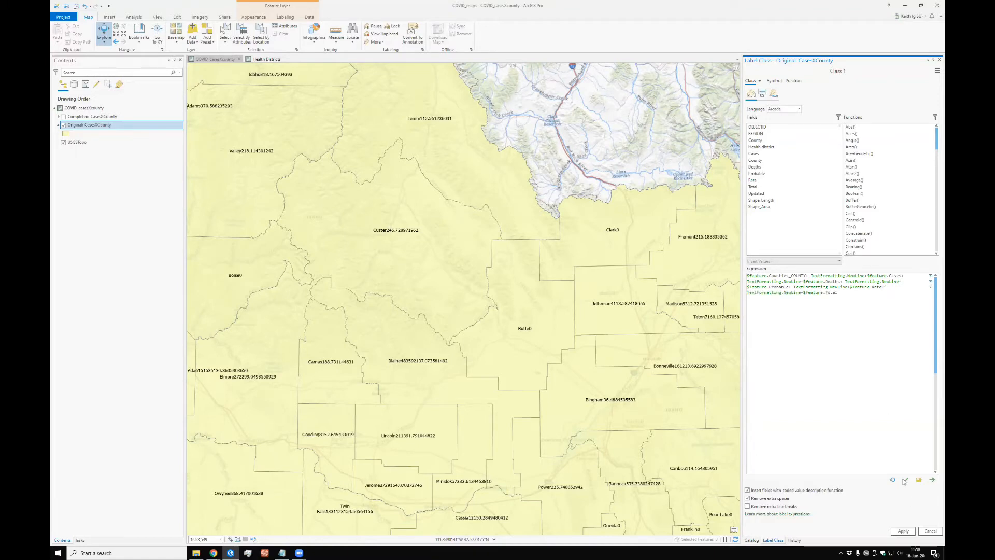
click(906, 481)
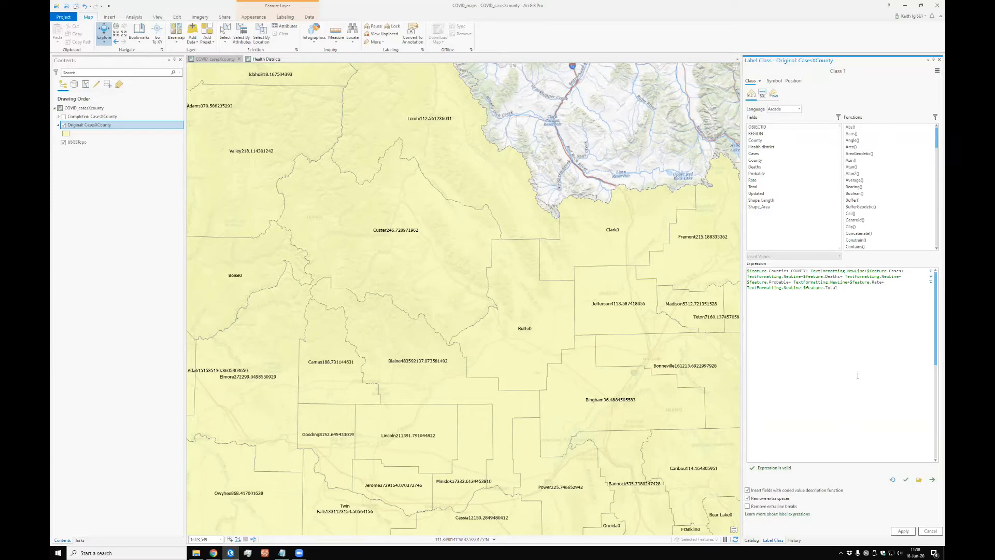
click(905, 533)
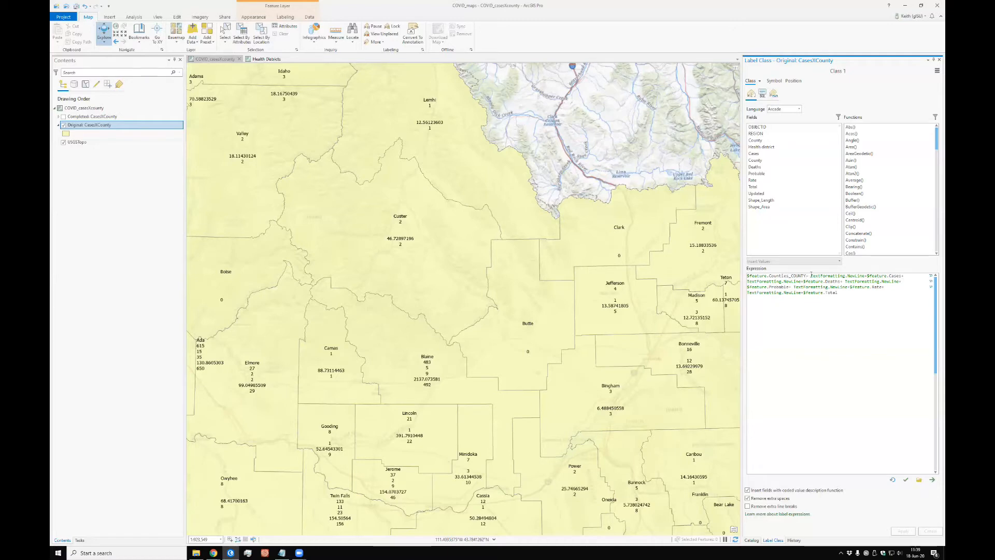
Step: Add the text " Cases" with a + operator after the county name field in the label expression, and validate it
text(" Cases)
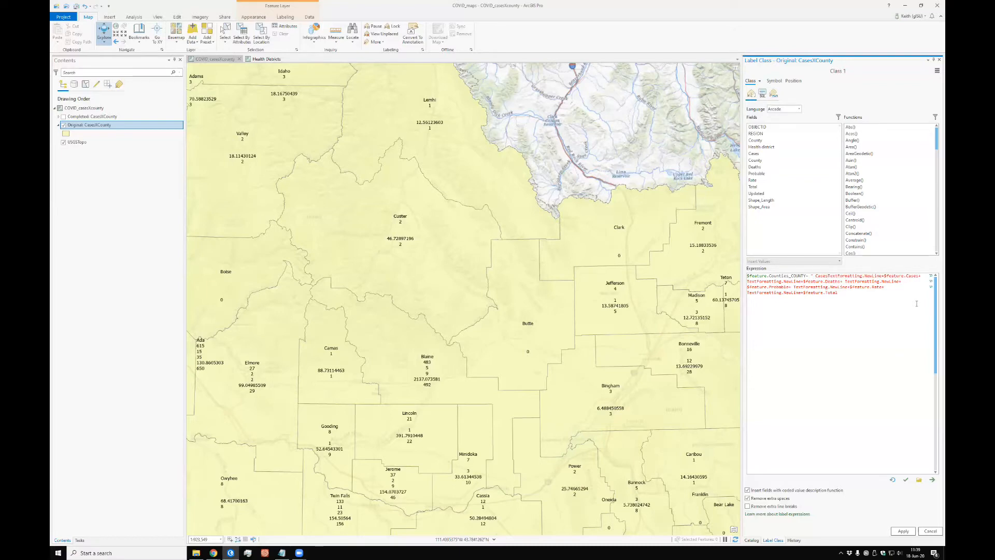
text(" +)
click(905, 480)
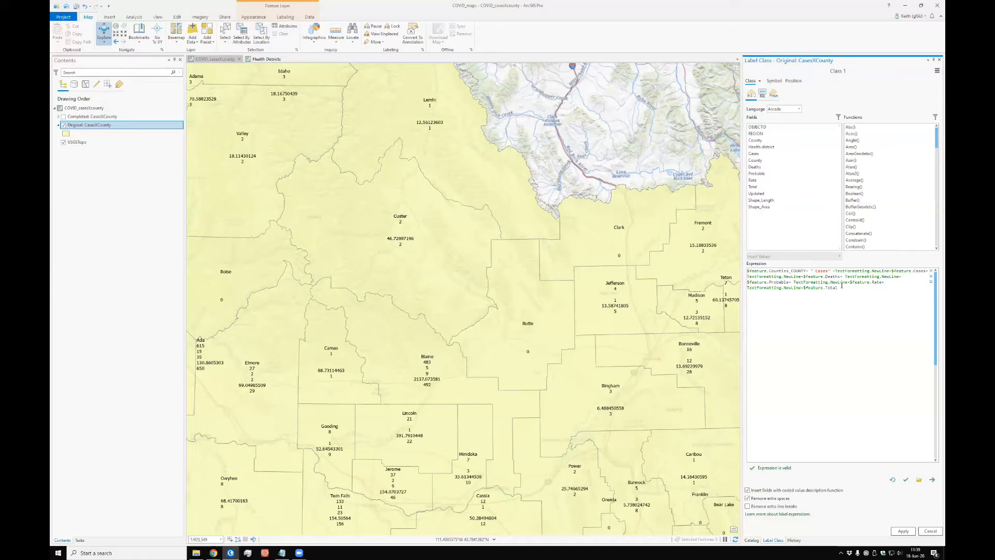
Step: Apply the label expression, move TextFormatting.NewLine ahead of the " Cases" text, and validate and apply the reordered expression
click(903, 531)
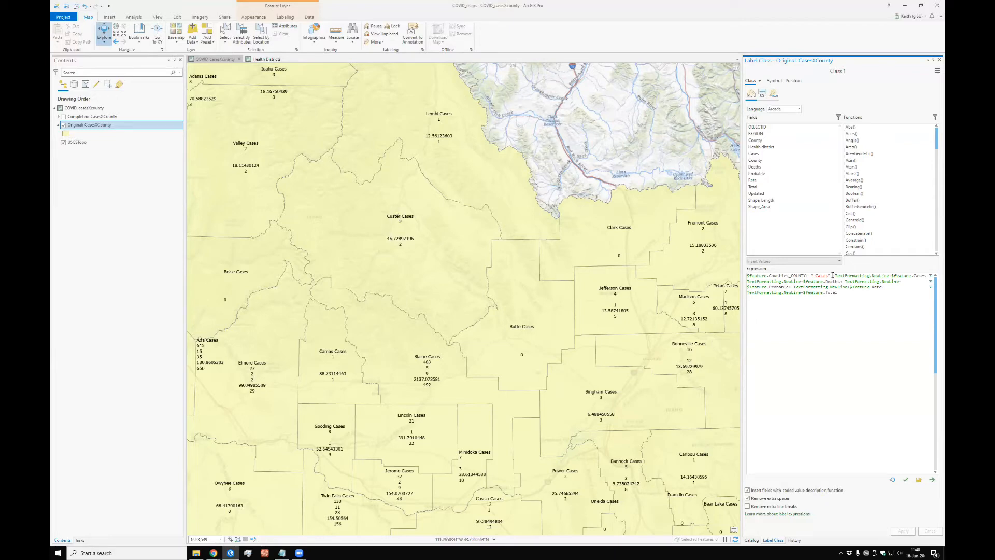
drag(833, 275, 892, 275)
key(ctrl+c)
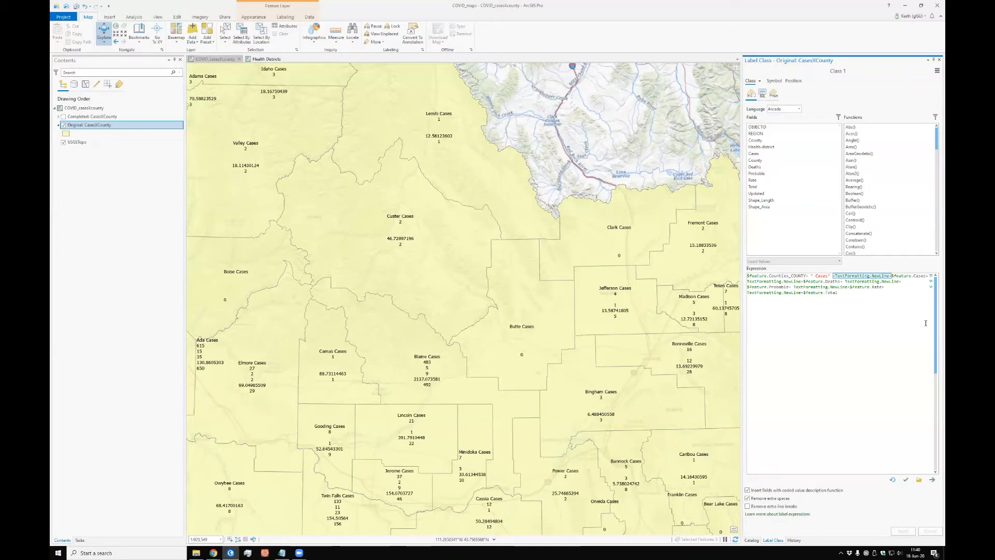
key(Delete)
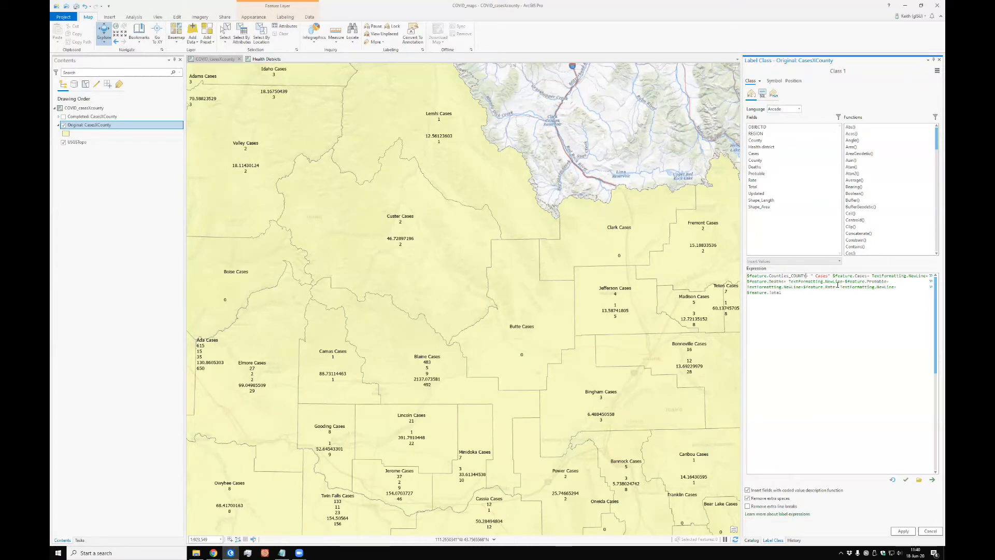
key(ctrl+v)
text(+)
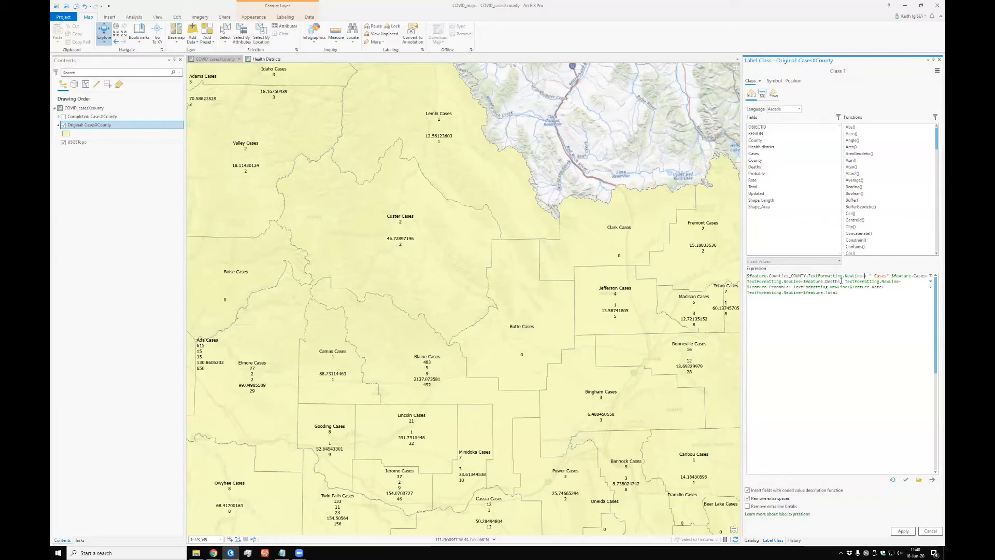
key(Delete)
key(Delete)
text(+)
click(906, 479)
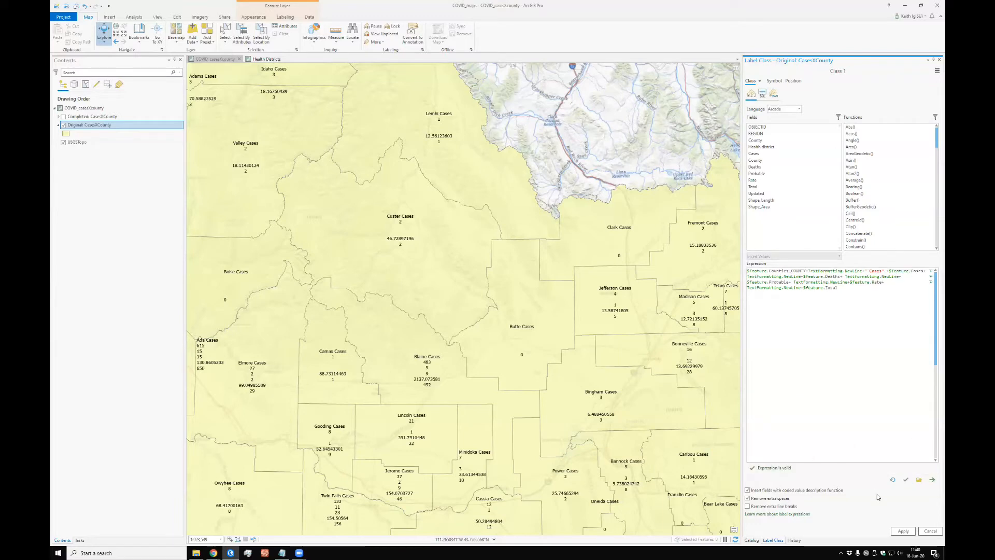
click(903, 530)
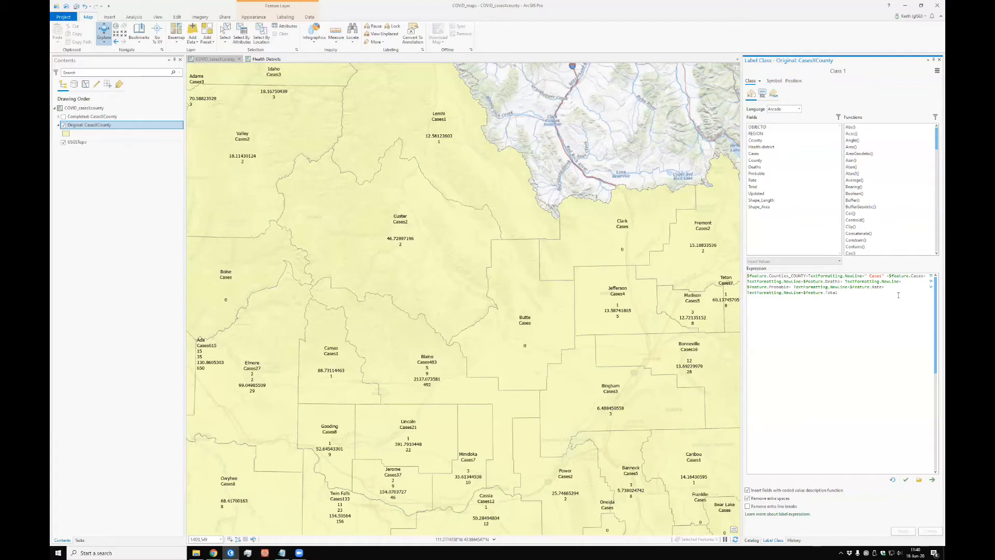
Step: Change the label text to " Cases: " with a colon and trailing space, and apply the expression
click(882, 277)
text(:)
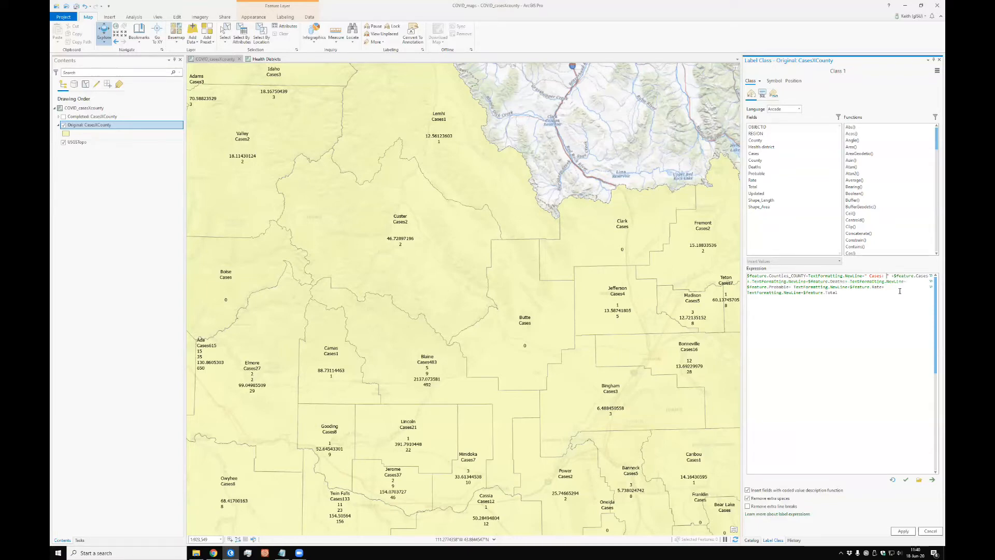
text( ")
click(902, 531)
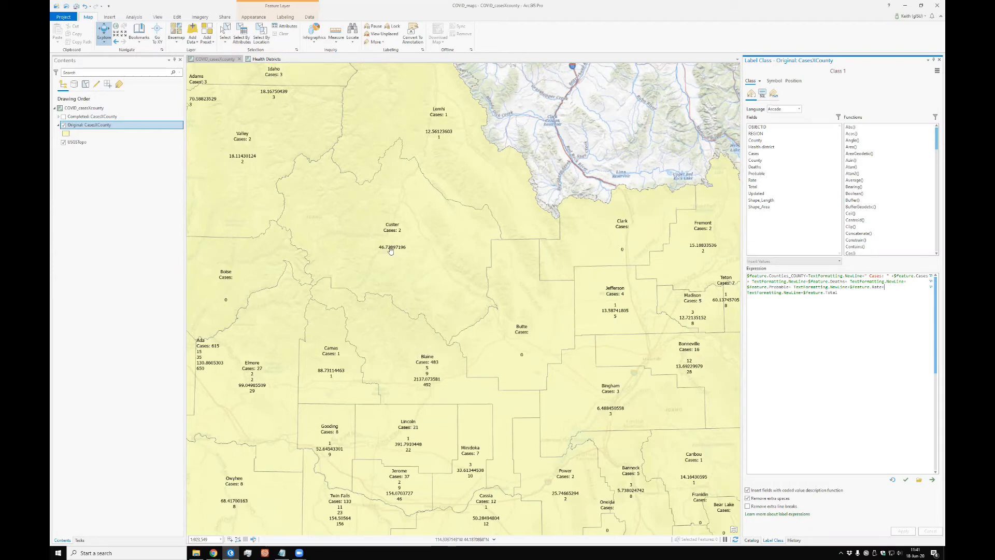
Step: Replace the label expression with the prepared multi-line one labelling County, Cases, Deaths, Probable and Rate as Round($feature.Rate,1), and validate and apply it
click(885, 287)
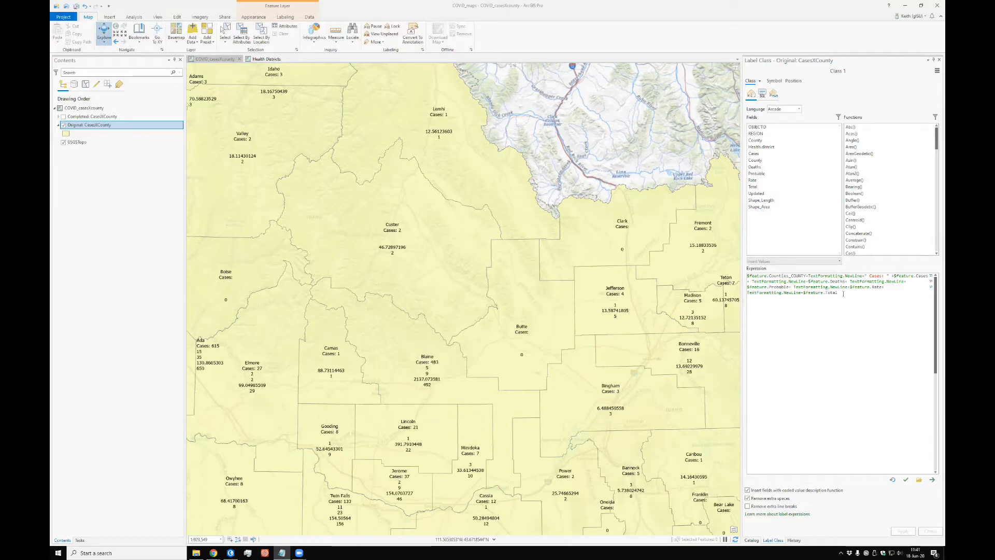
drag(843, 294, 735, 270)
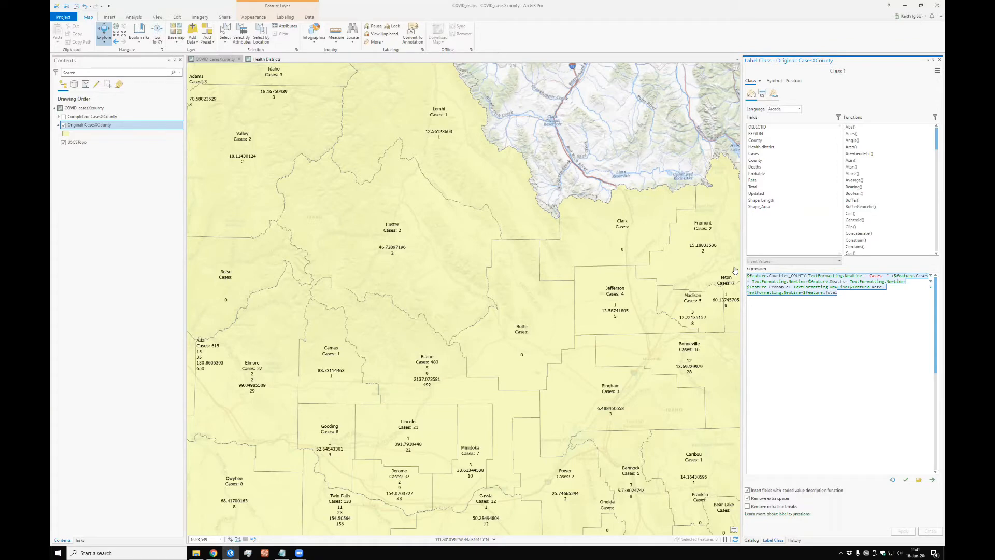
key(Delete)
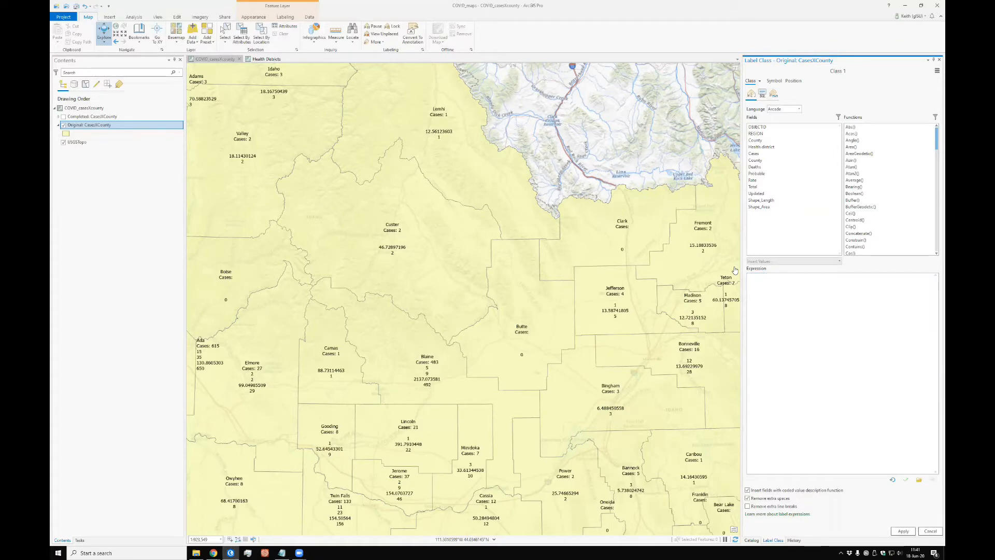
text($feature.COUNTY + " County" + TextFormatting.NewLine + " Cases: " + $feature.Cases + TextFormatting.NewLine + " Deaths: " + $feature.Deaths + TextFormatting.NewLine + " Probable: " + $feature.Probable + TextFormatting.NewLine + " Rate: " + Round($feature.Rate,1))
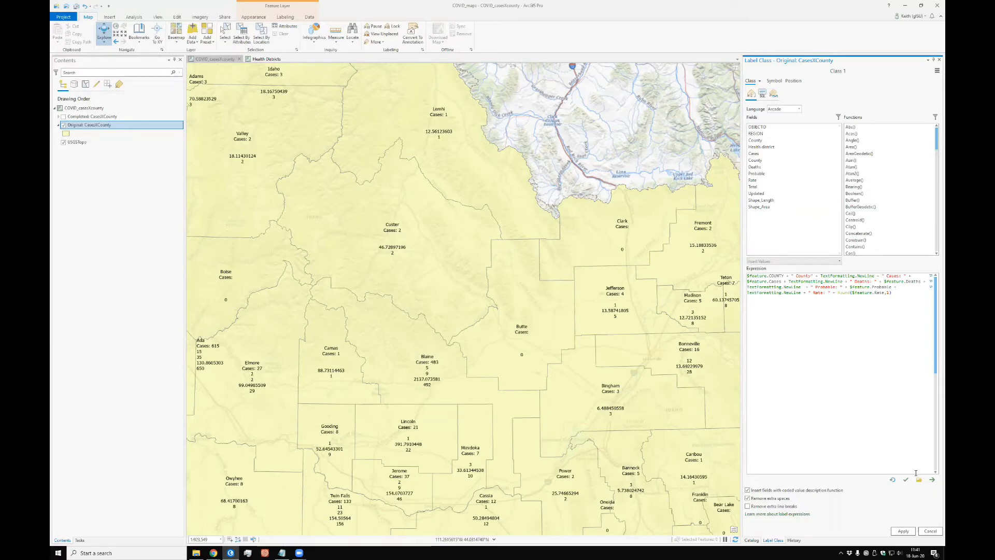
click(905, 480)
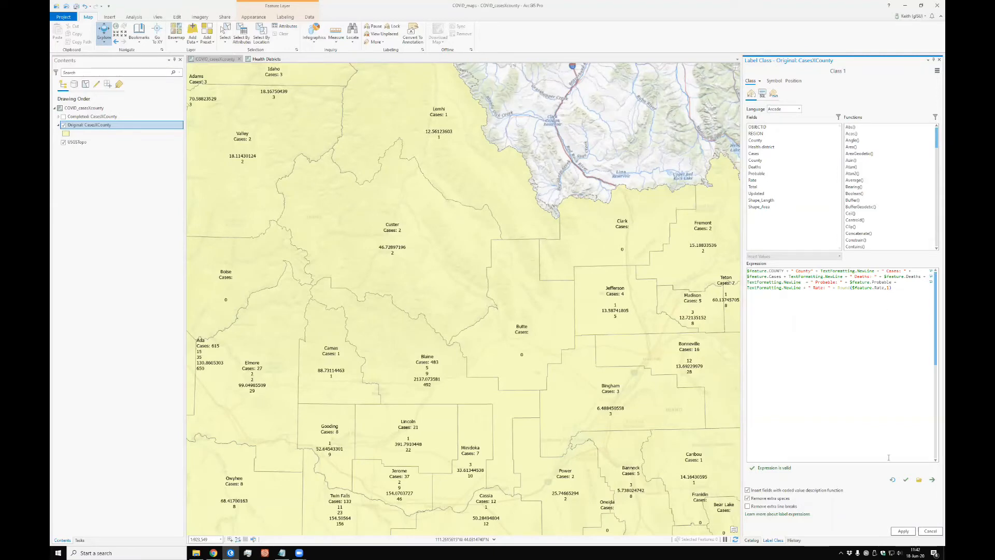
click(902, 531)
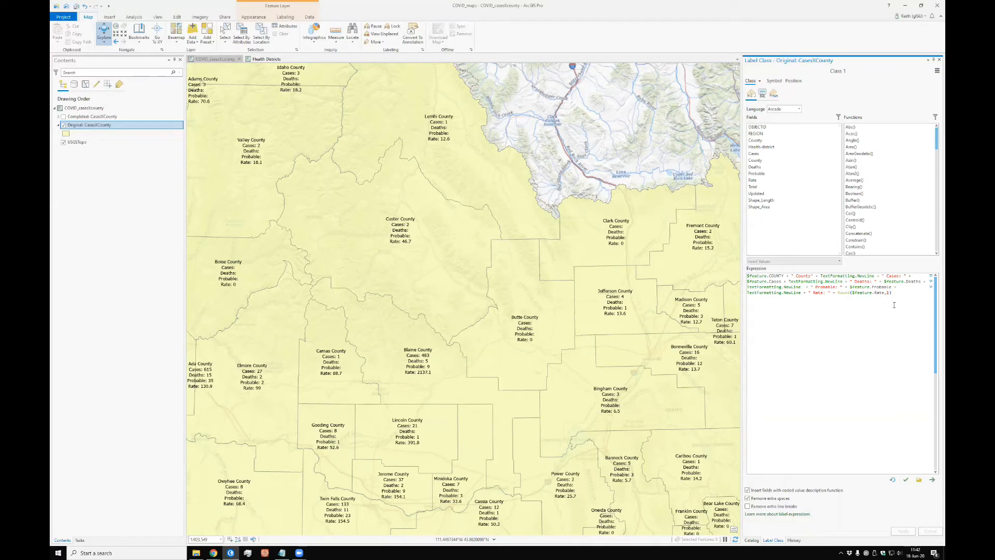
Step: Set the rounding of the Rate field to 2 decimals in the label expression, and validate and apply it
key(BackSpace)
text(2)
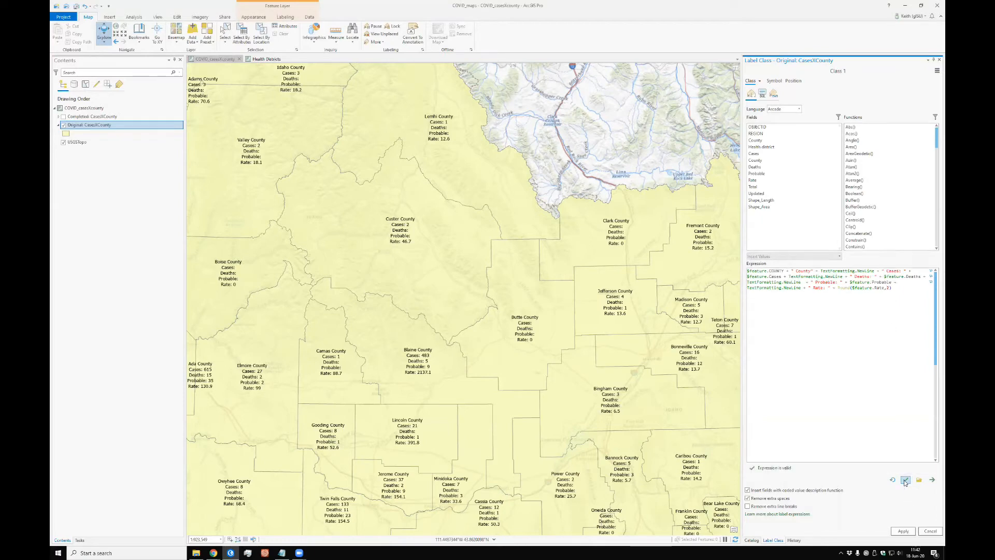
click(904, 532)
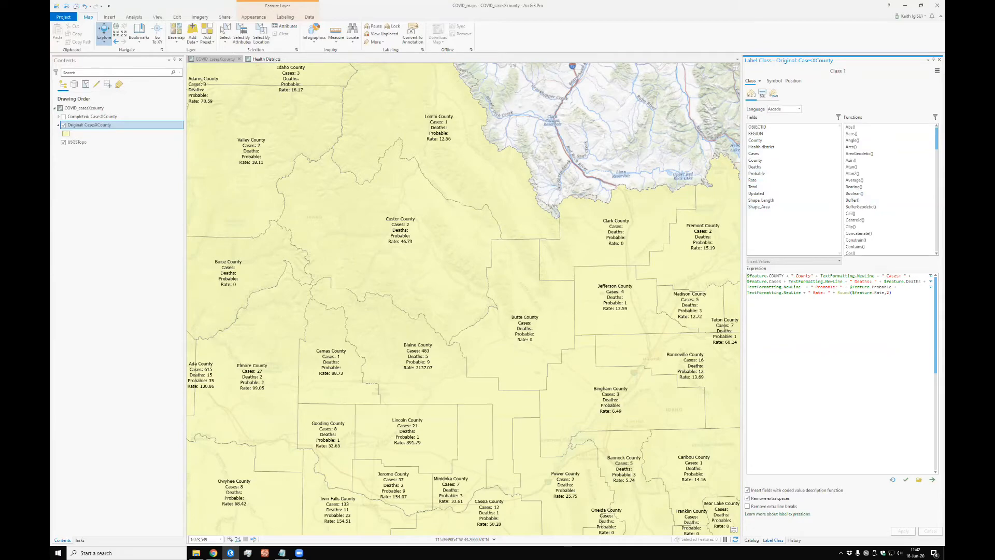
Step: Hide the Original: CasesXCounty layer and show the Completed: CasesXCounty layer with its county labels legible
click(64, 125)
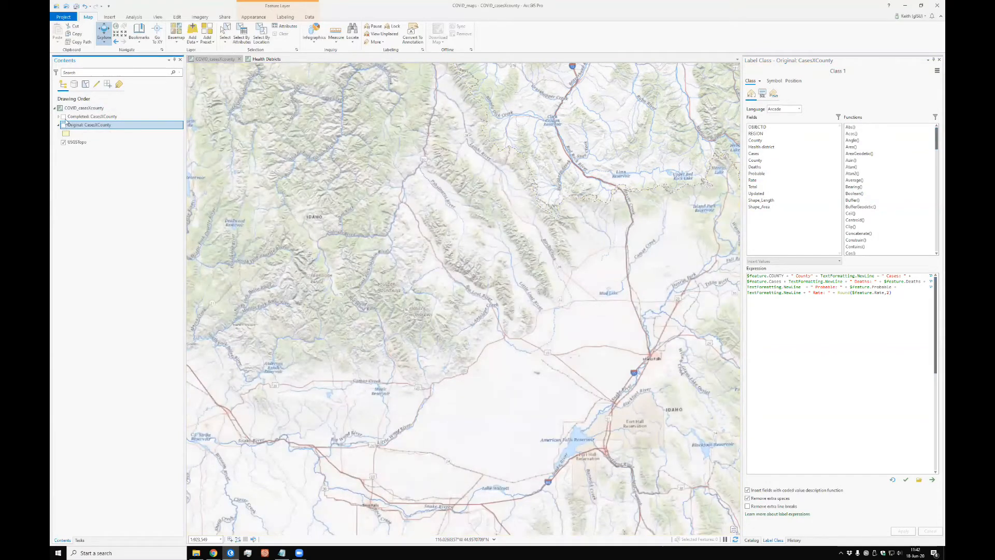
click(63, 117)
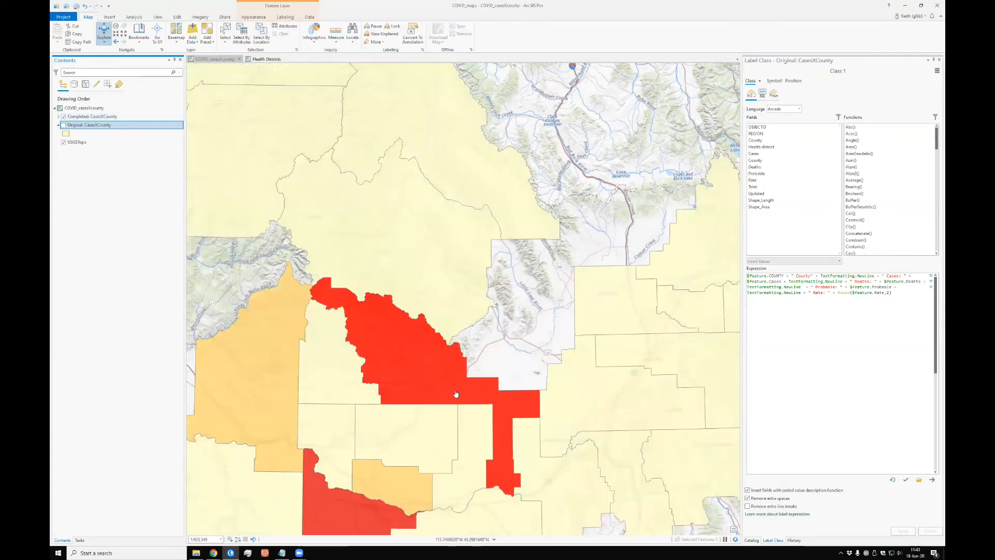
scroll(457, 394, up, 2)
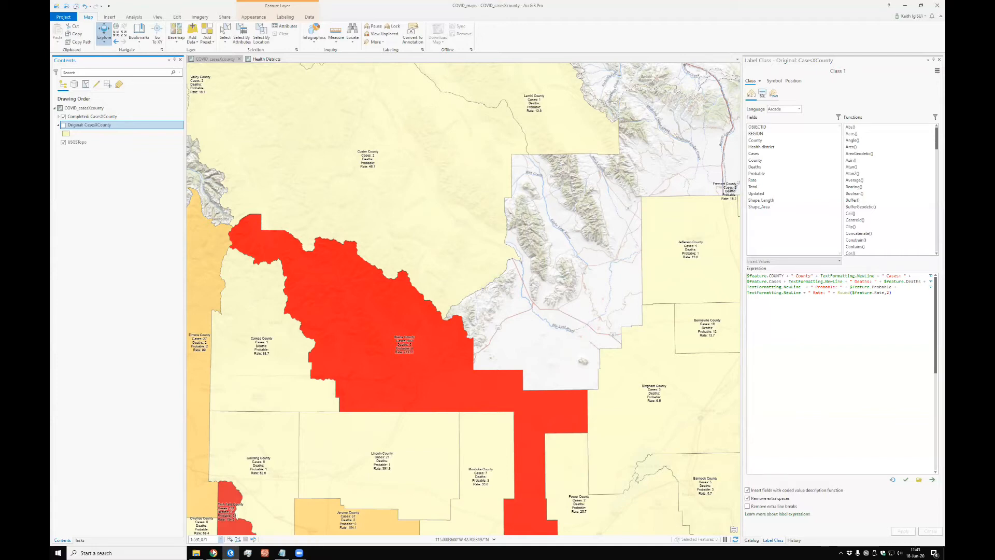
Step: Switch to the COVID_casesXcounty web map in Chrome, maximize the window, and examine how the county labels are laid out
mouse_move(213, 552)
click(192, 524)
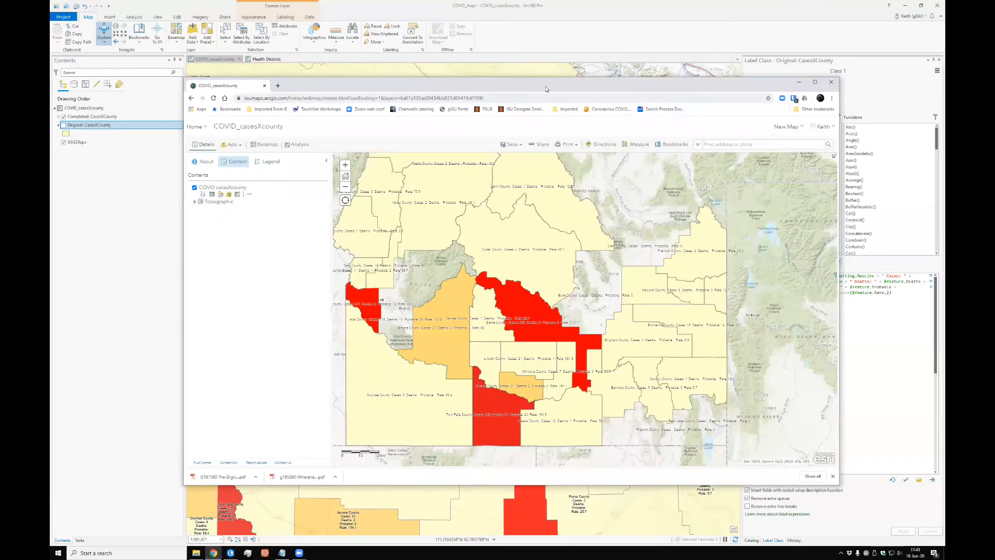
click(814, 83)
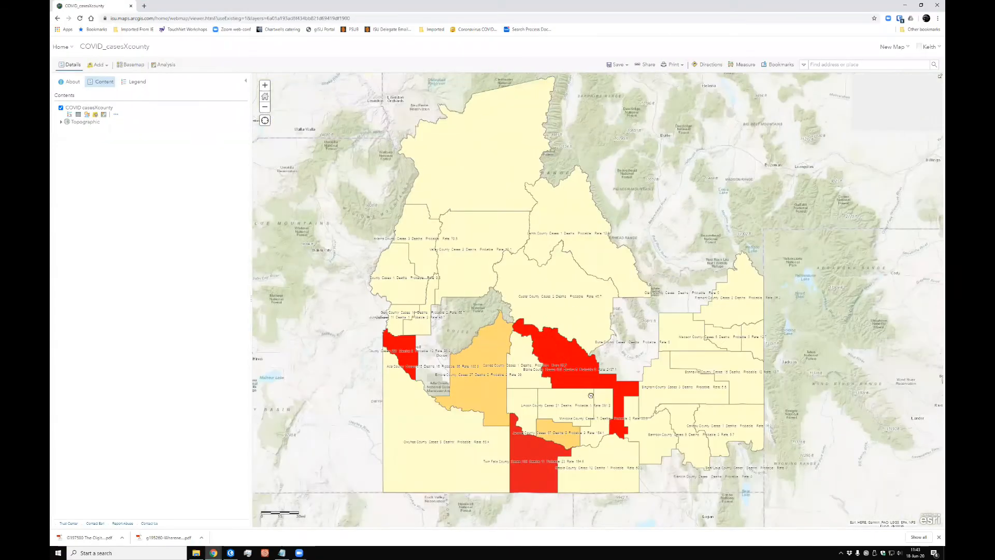
scroll(573, 390, up, 3)
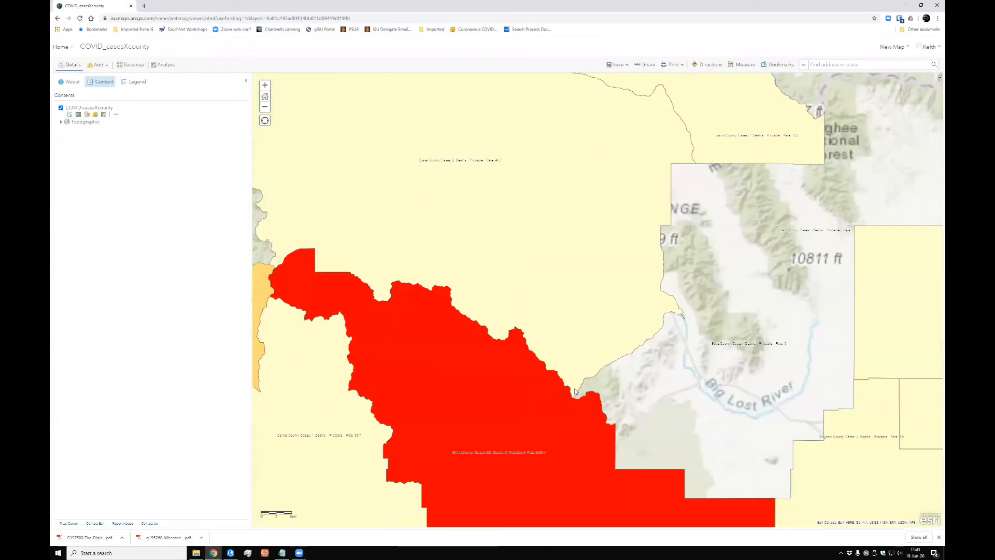
drag(536, 256, 642, 275)
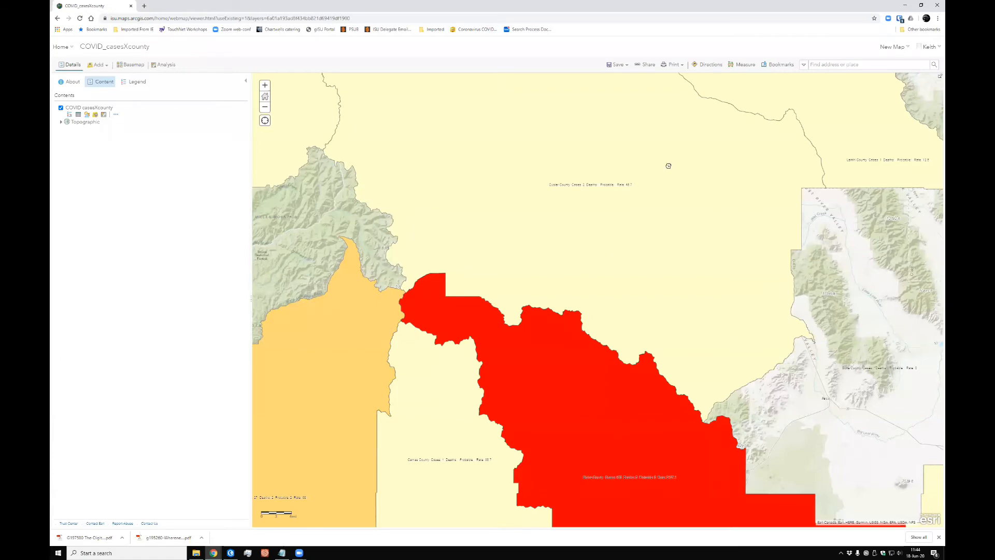
drag(727, 447, 690, 294)
drag(416, 341, 460, 327)
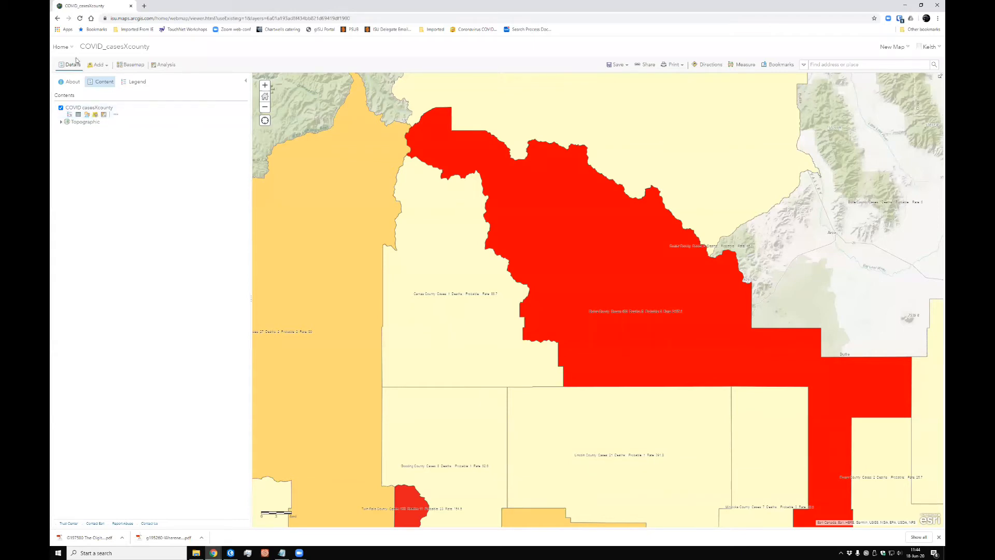
Step: Open the hosted COVID_casesXcounty feature layer from the COVID-19 content folder in the Map Viewer beta
click(62, 48)
click(66, 132)
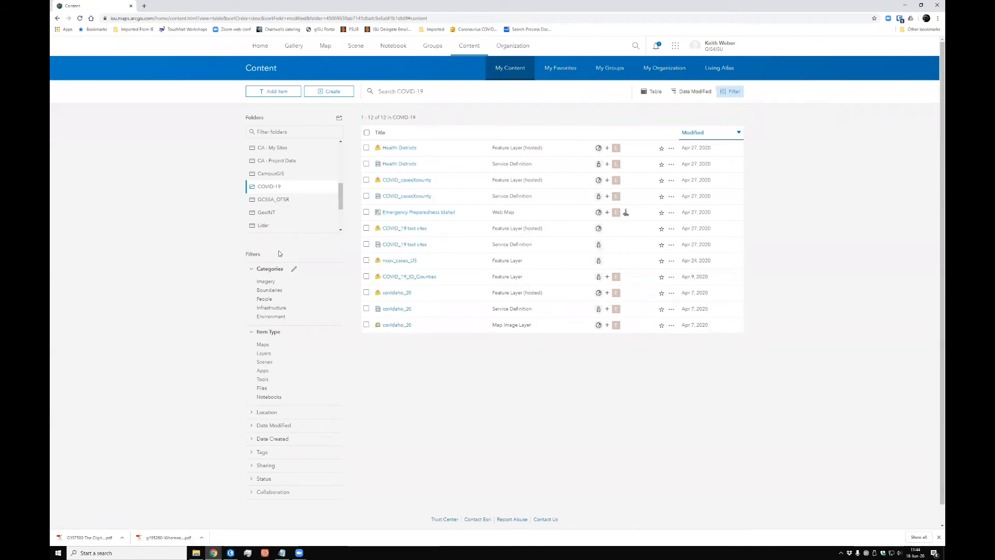
click(401, 180)
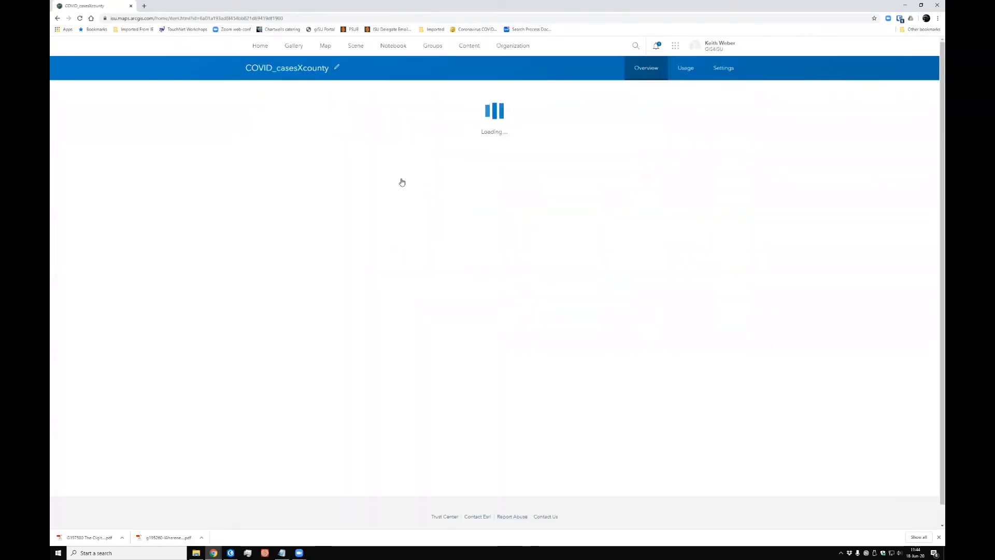
click(734, 96)
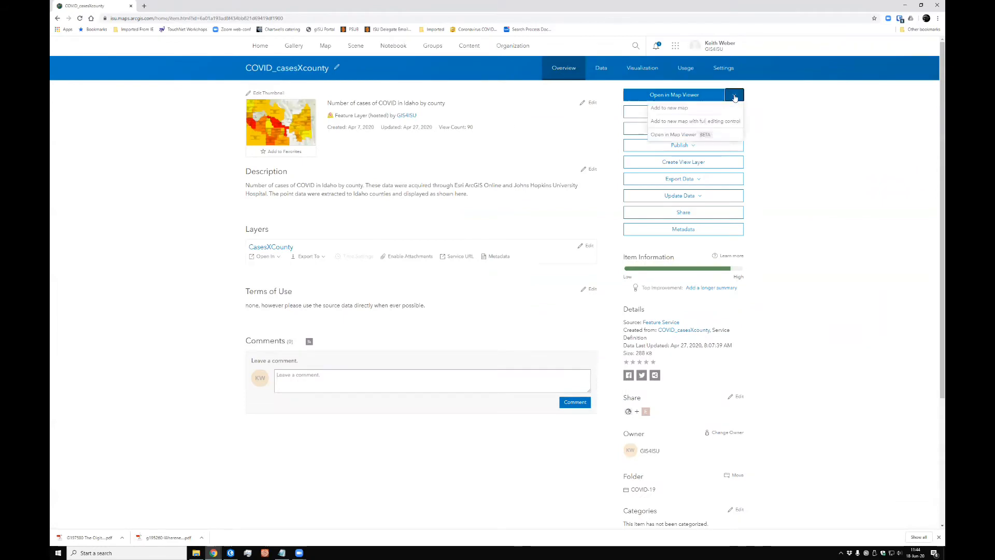
click(668, 138)
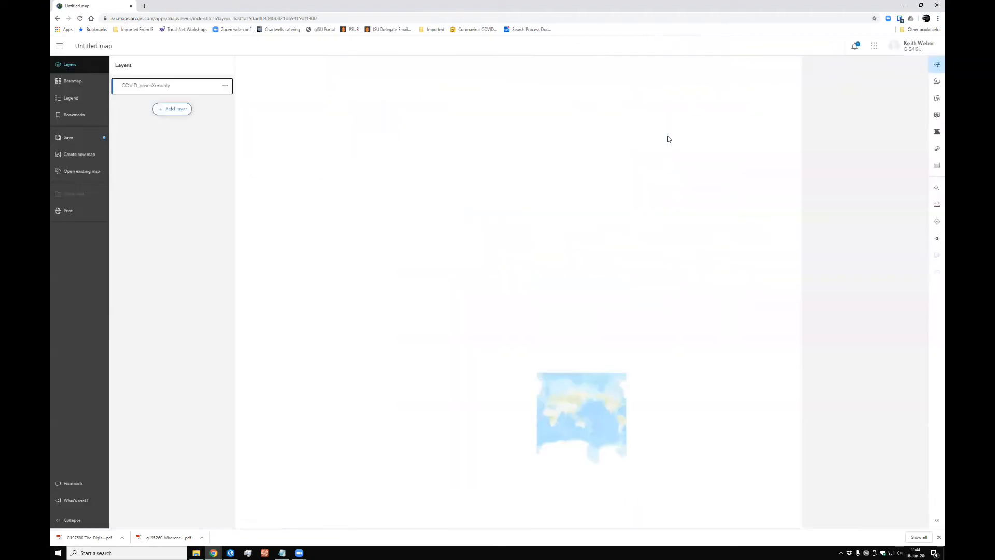
Step: Examine the line breaks of the COVID_casesXcounty labels over the southern Idaho counties
click(225, 86)
click(138, 103)
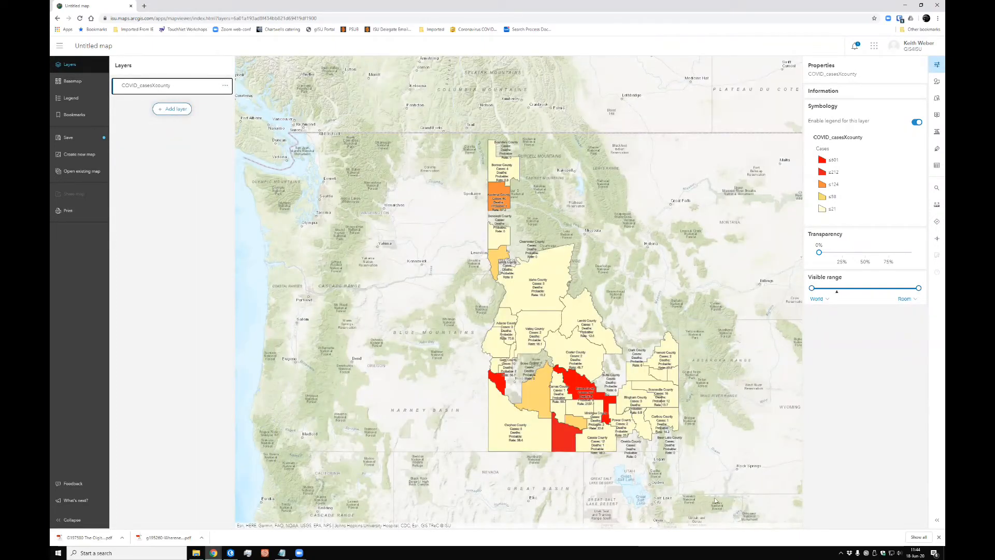
scroll(618, 452, up, 1)
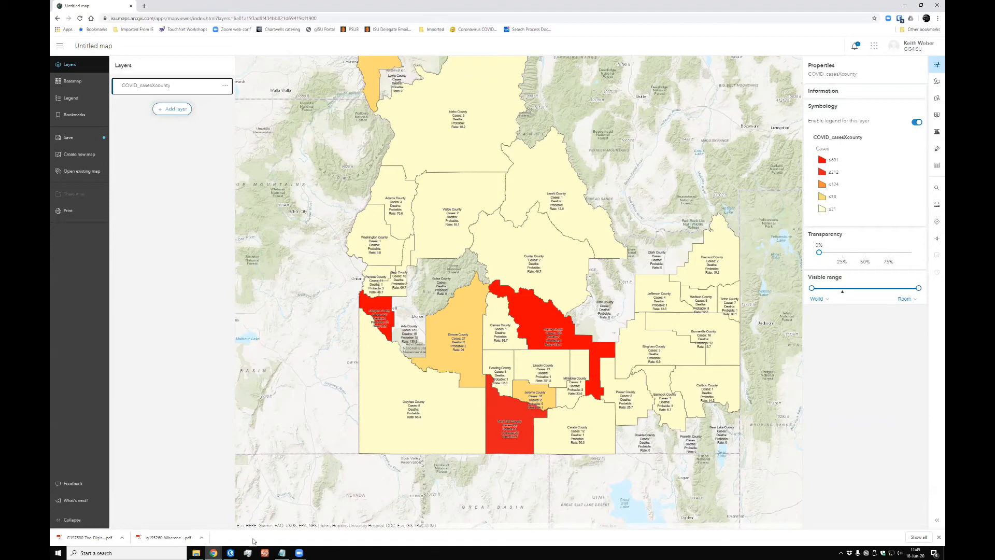
Step: Switch to the Health Districts map in ArcGIS Pro and open the attribute table of Original: Health Districts to examine its fields
click(230, 553)
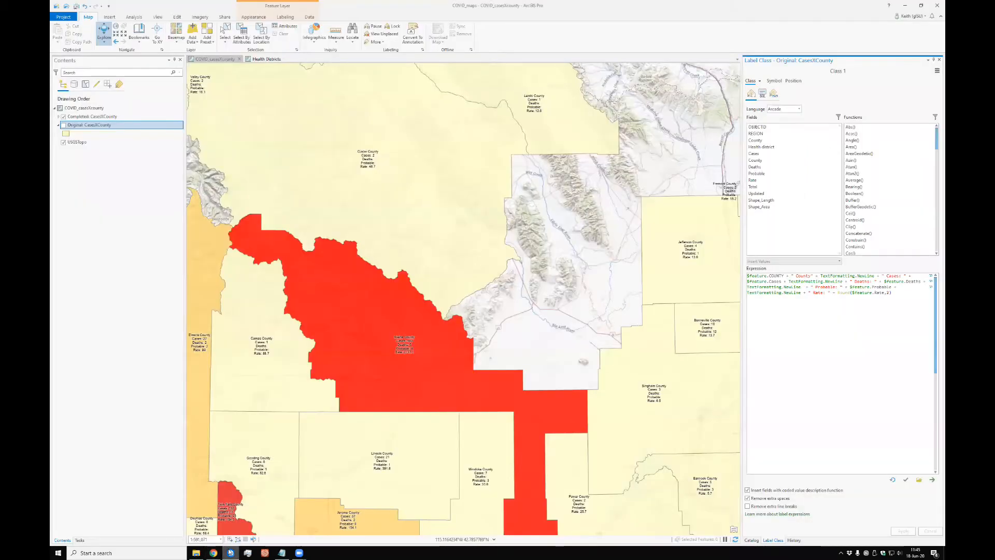
click(267, 59)
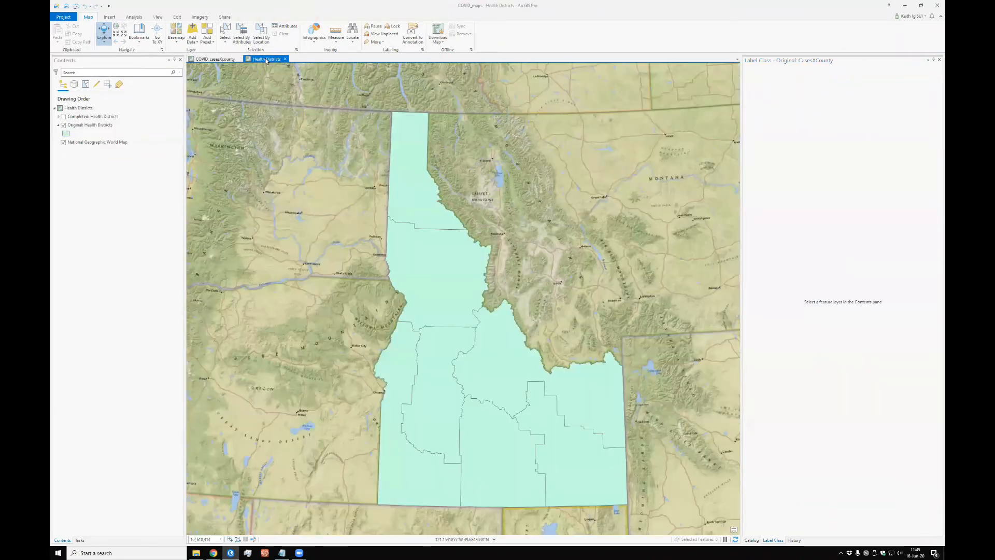
click(86, 125)
right_click(86, 126)
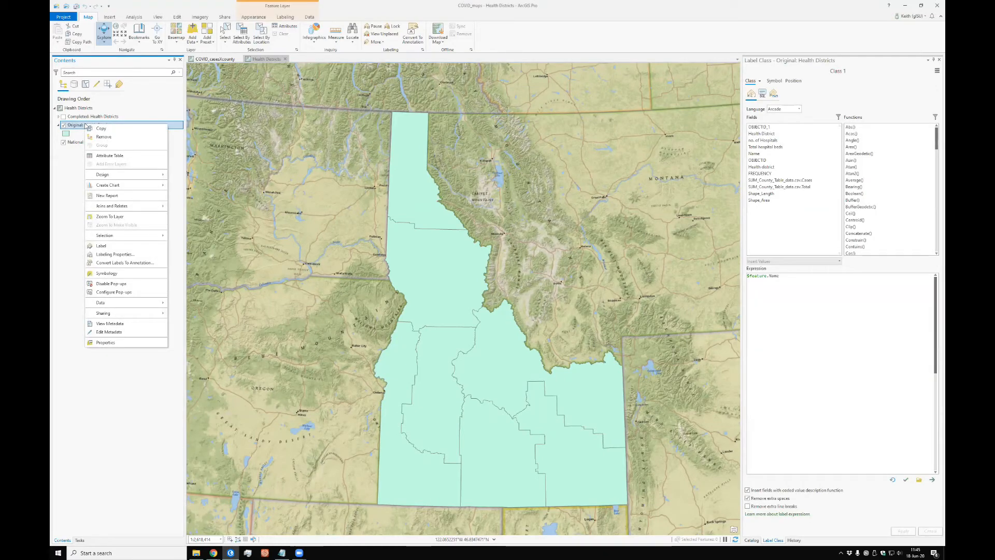
click(104, 156)
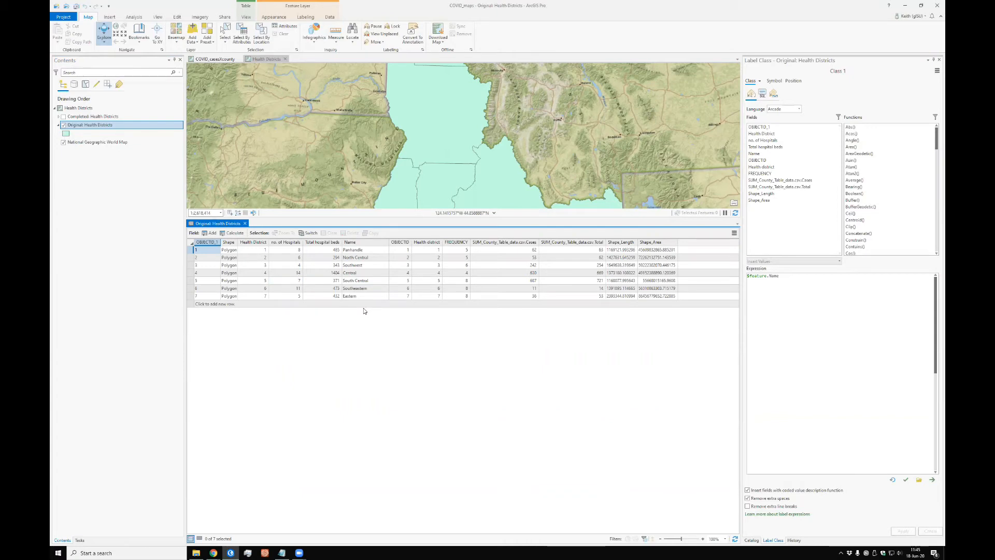
mouse_move(334, 245)
click(334, 250)
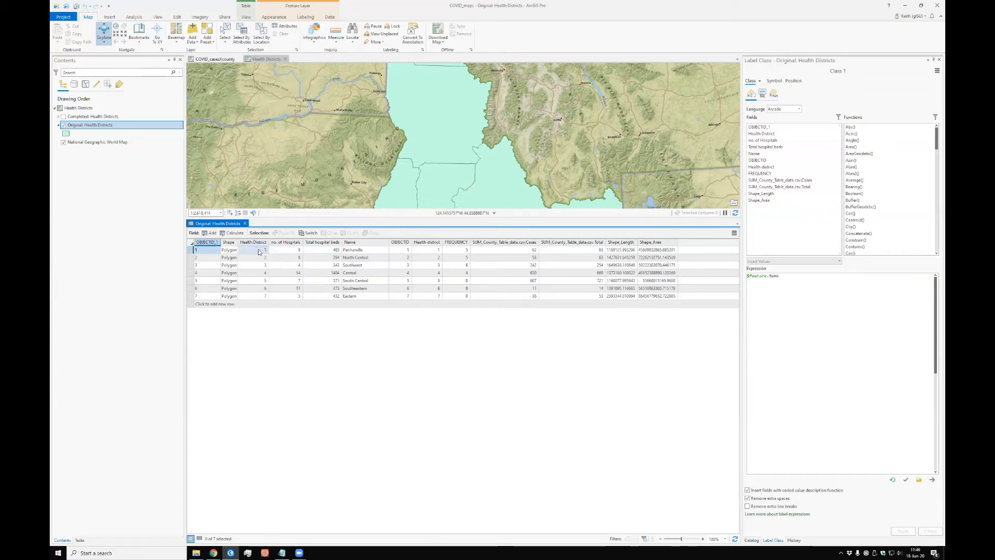
Step: Examine the hospital, bed, name and case fields of the Original: Health Districts attribute table, and close the table
click(299, 251)
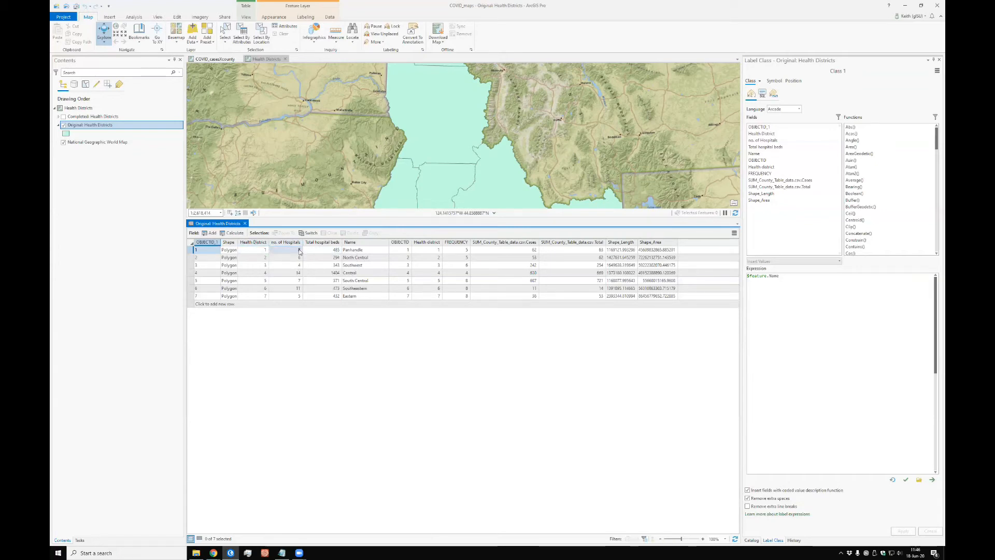
text(8)
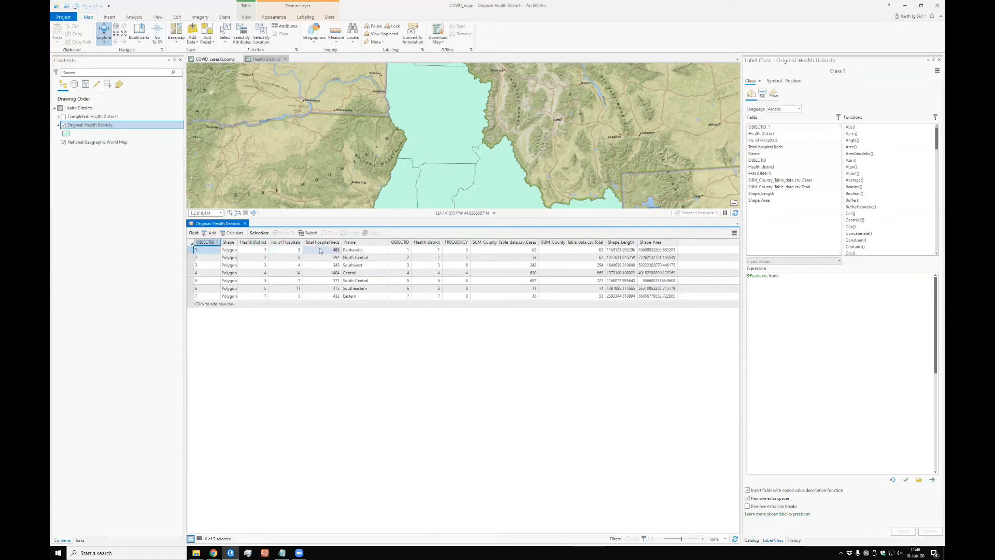
click(306, 250)
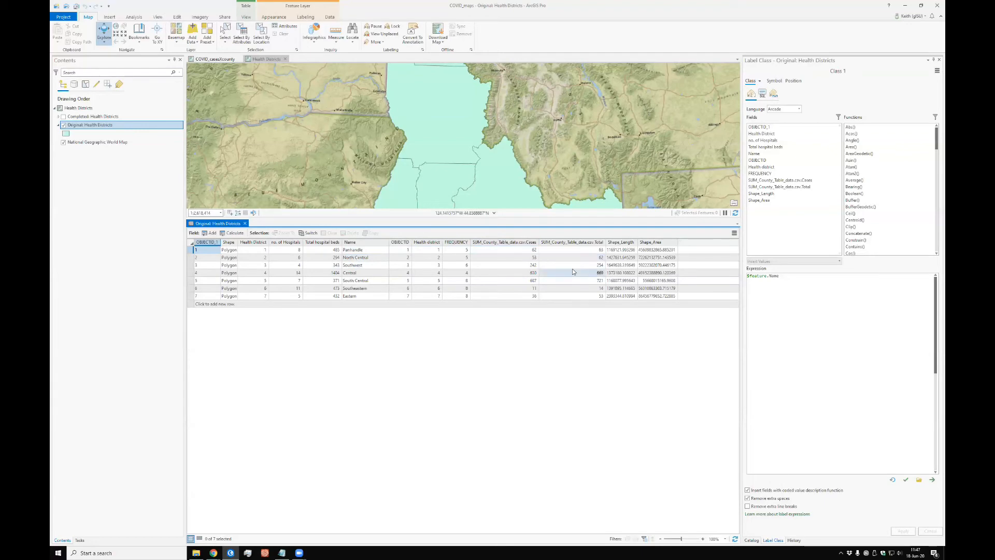
click(245, 223)
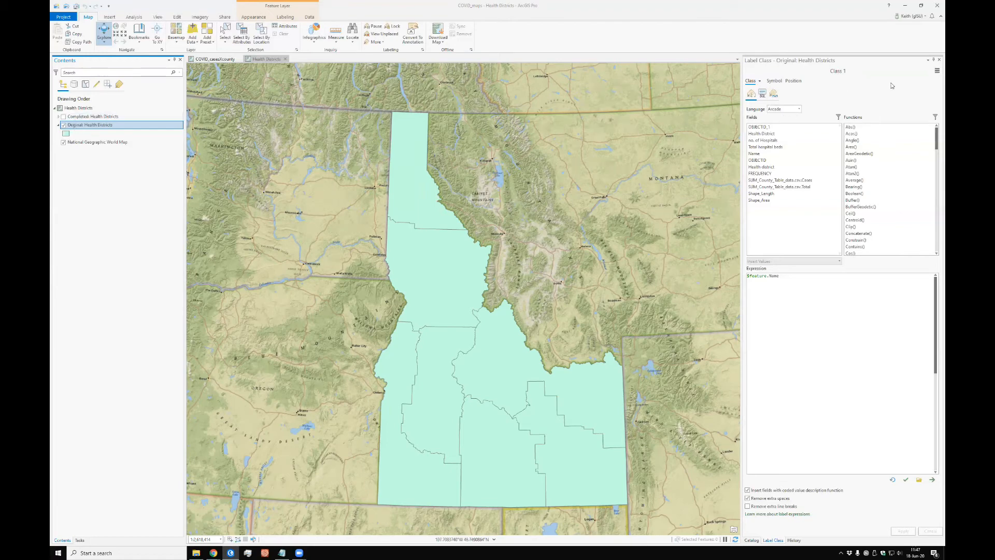
Step: Turn on labels for the Original: Health Districts layer and open its labeling properties
right_click(86, 125)
click(101, 245)
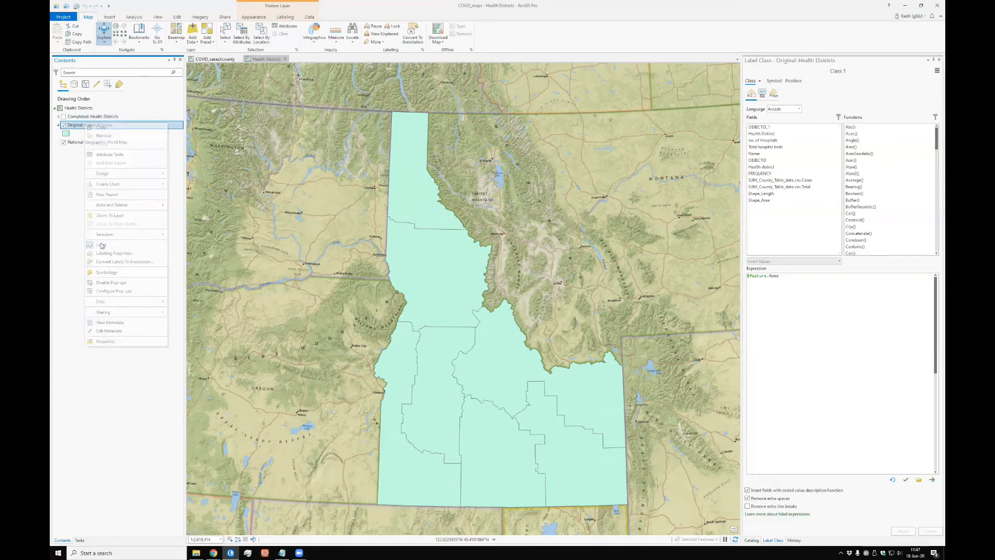
right_click(89, 125)
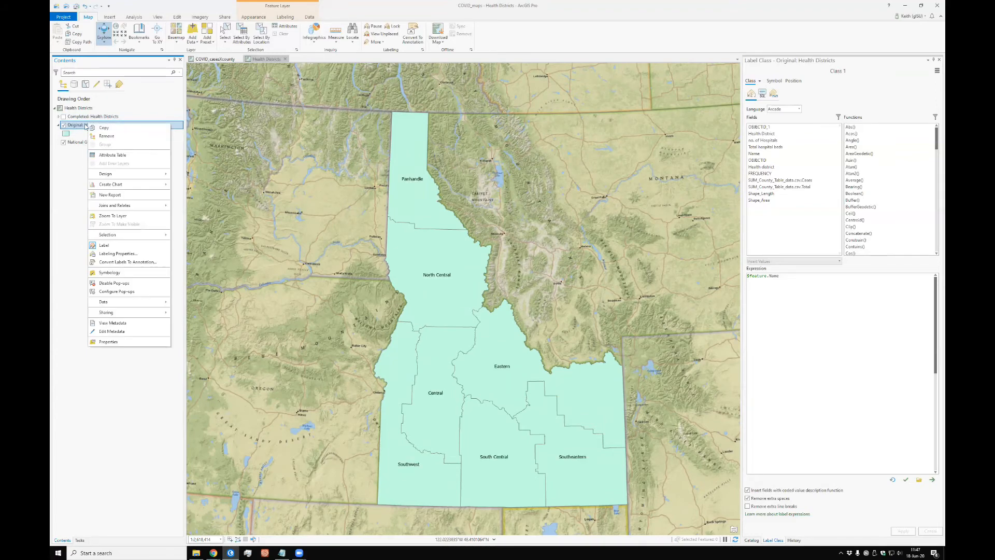
click(112, 256)
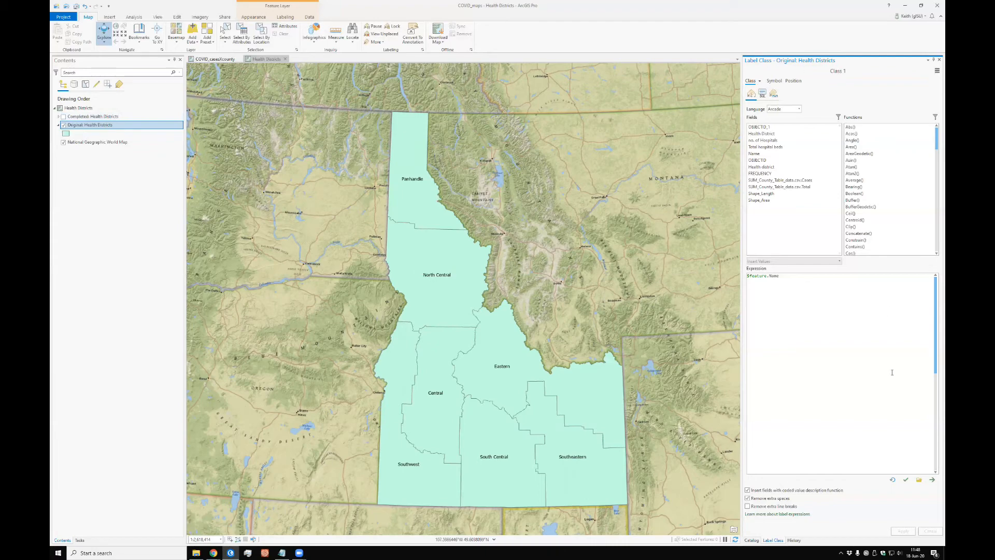
Step: Replace the label expression with $feature.HealthDistrict+$feature.SUM_BEDS+$feature.SUM_County_Table_data_csv_Total and apply it
triple_click(794, 280)
key(Delete)
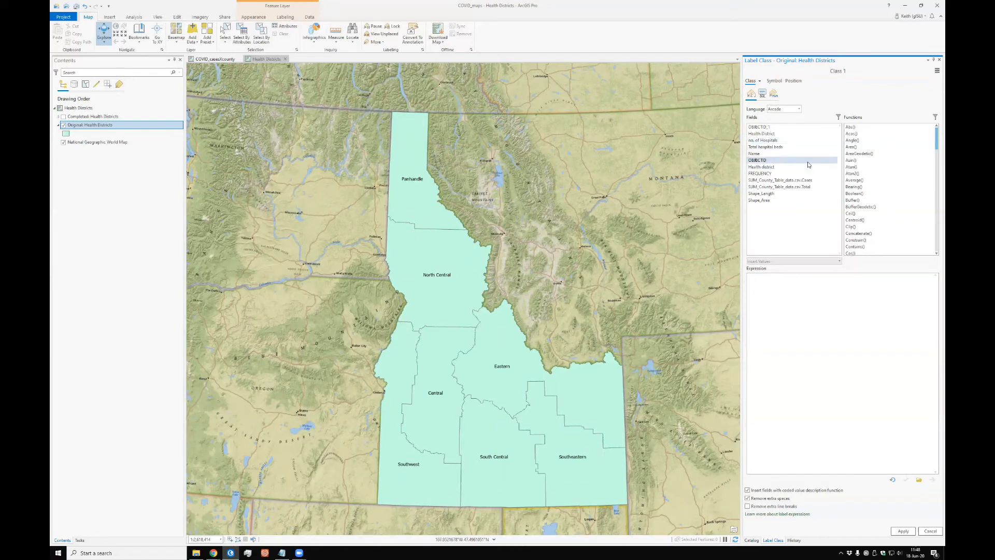
click(764, 134)
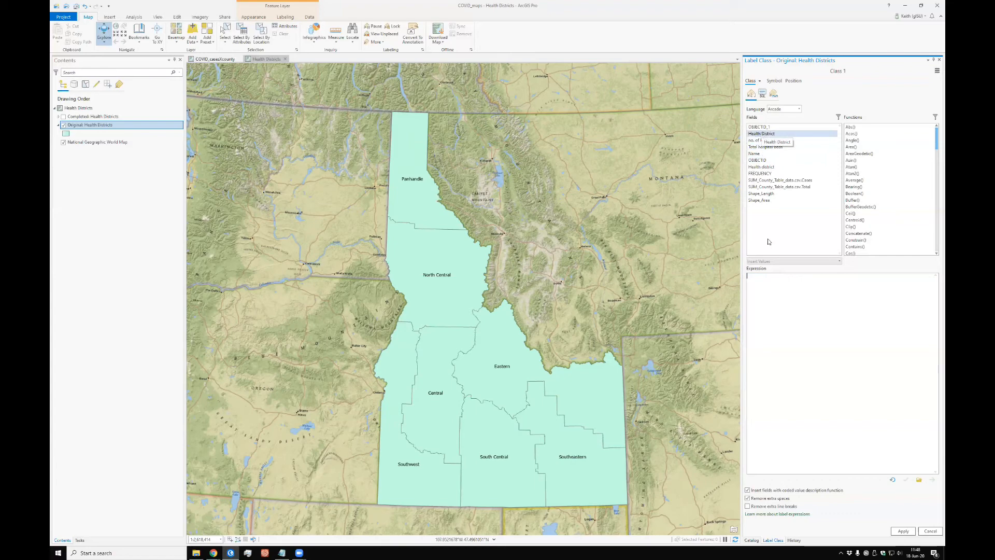
double_click(764, 135)
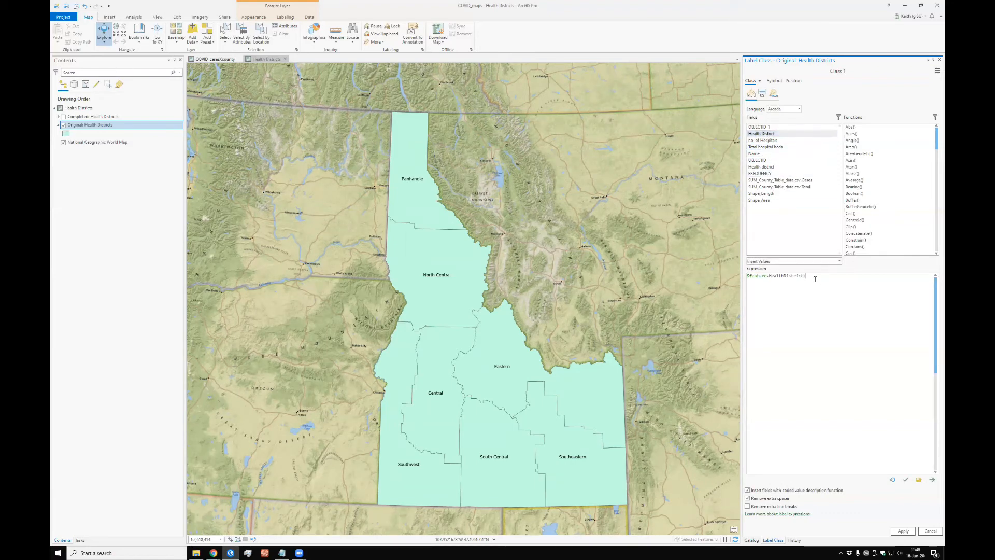
double_click(764, 148)
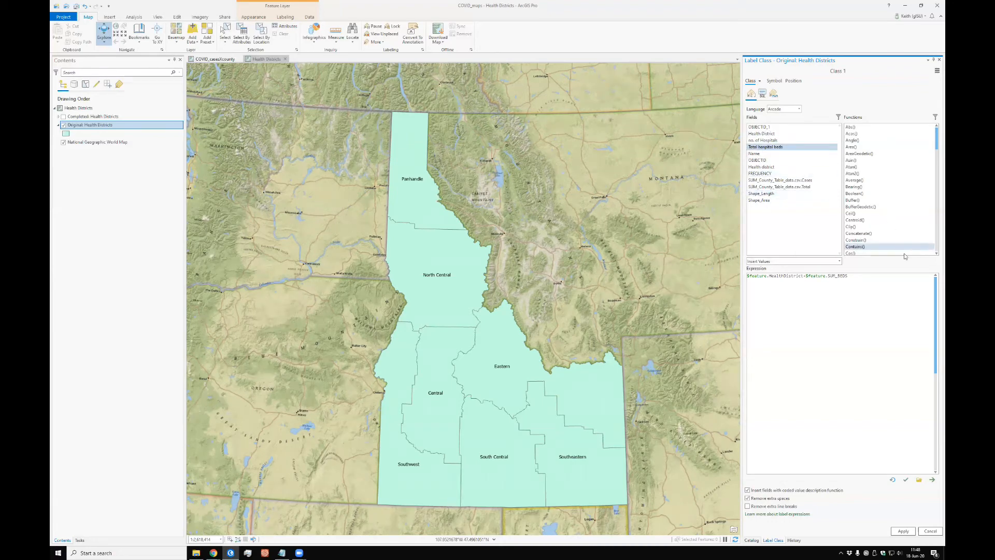
click(868, 278)
text(+)
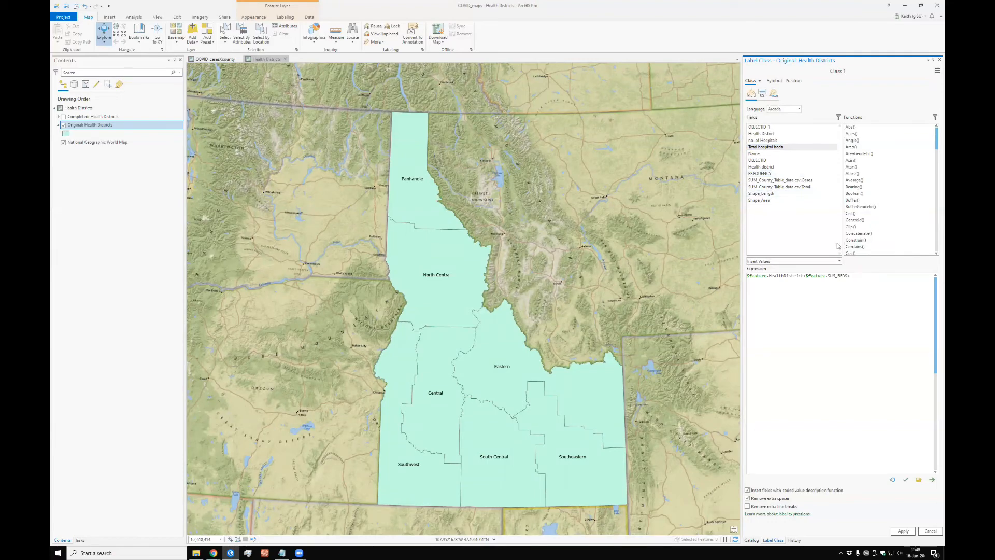
double_click(765, 187)
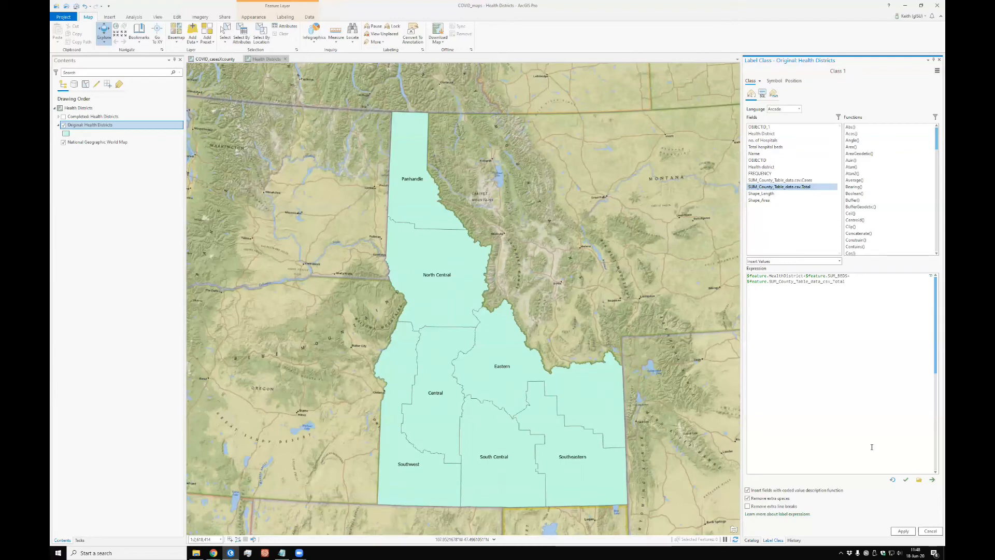
click(903, 531)
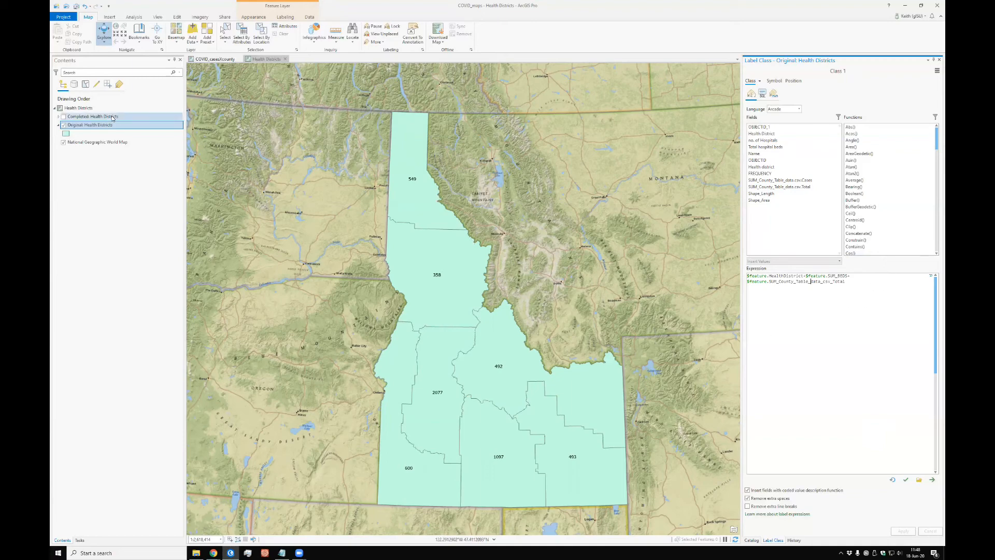
Step: Hide the Original: Health Districts layer, show Completed: Health Districts instead, and turn on its labels
click(63, 125)
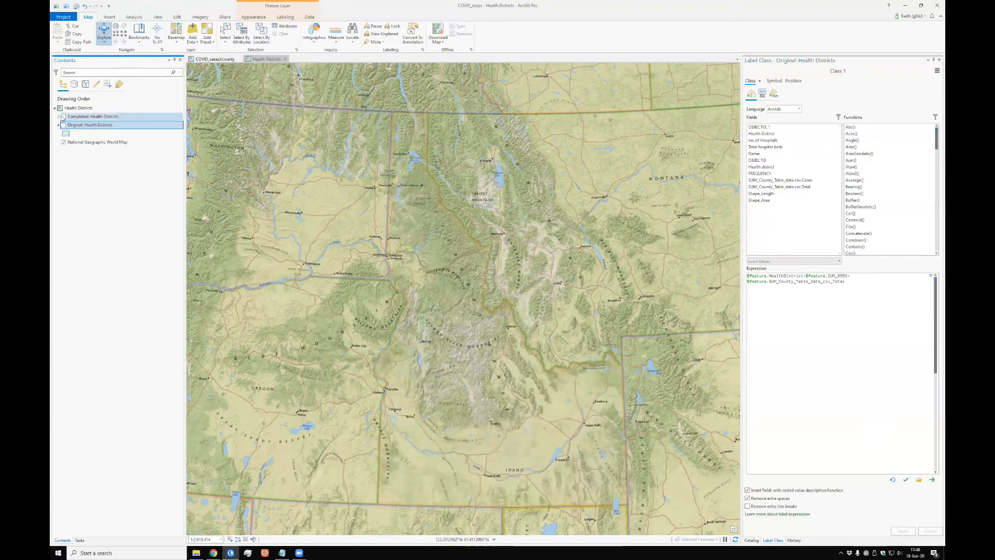
click(63, 116)
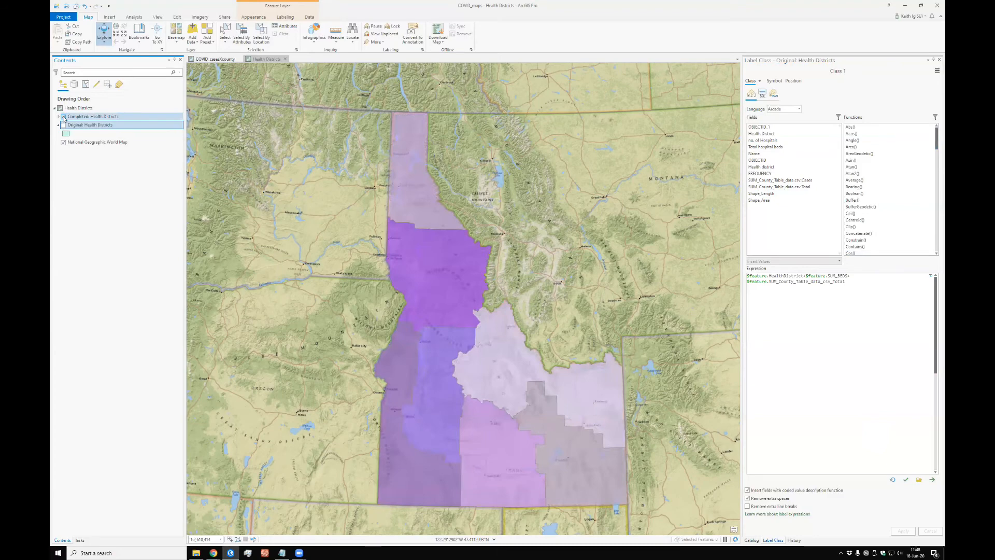
click(74, 118)
right_click(76, 119)
click(94, 249)
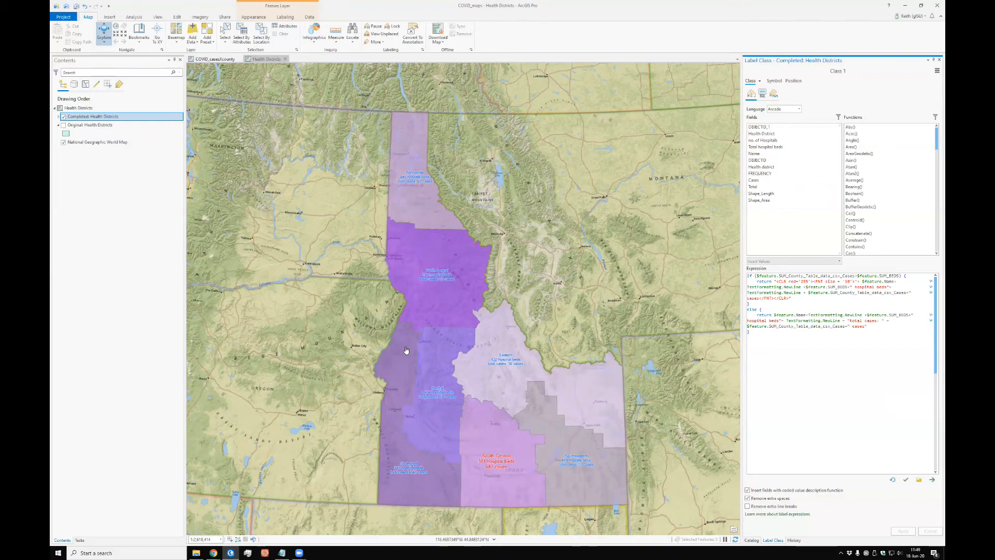
Step: Set the label symbol's font size to 18 pt for the Completed: Health Districts layer
scroll(514, 389, up, 5)
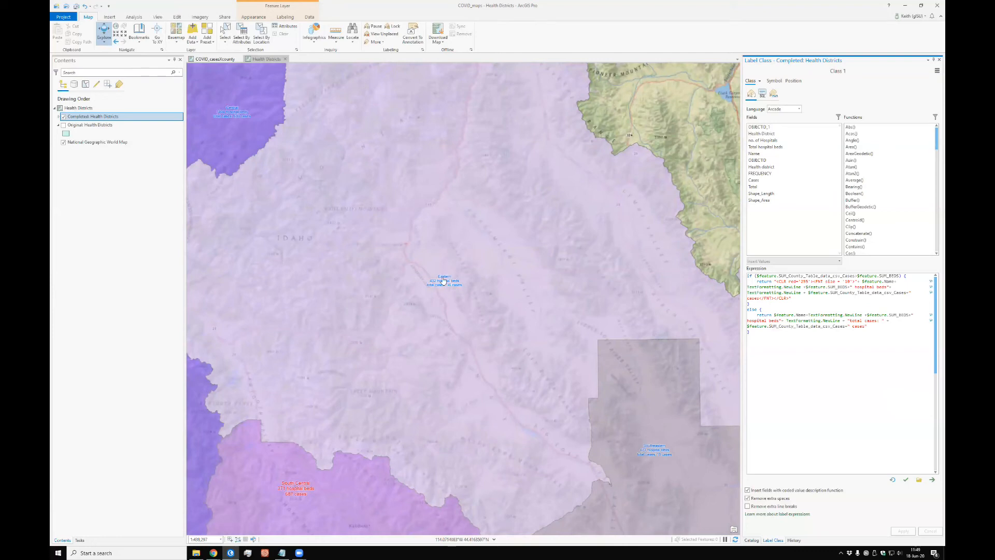
click(775, 81)
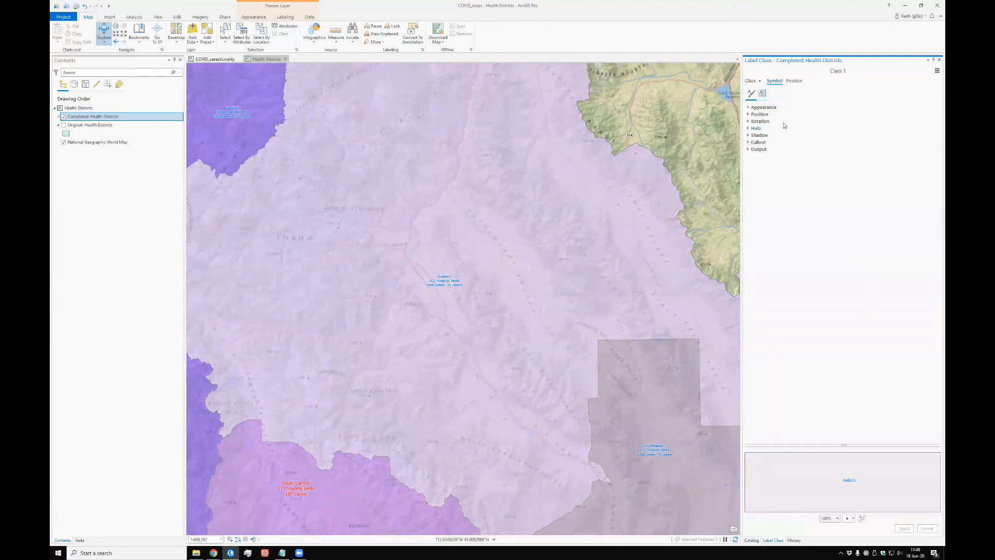
click(749, 107)
click(937, 135)
click(924, 153)
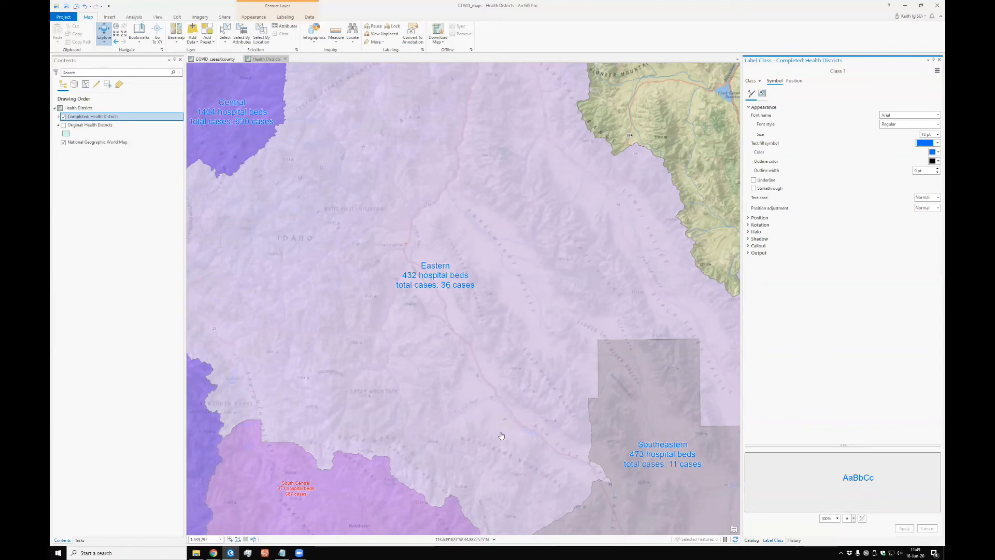
Step: In the label expression, set the FNT size to 24 for districts whose cases exceed hospital beds, then validate and apply it
mouse_move(491, 453)
mouse_down()
mouse_move(706, 163)
mouse_move(649, 296)
mouse_move(473, 363)
mouse_move(471, 349)
mouse_up()
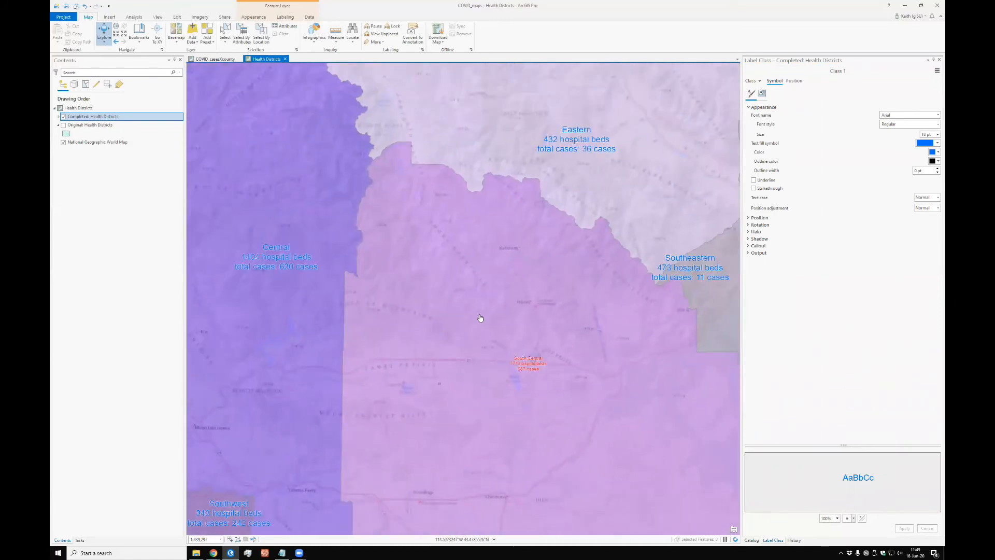
scroll(565, 401, up, 2)
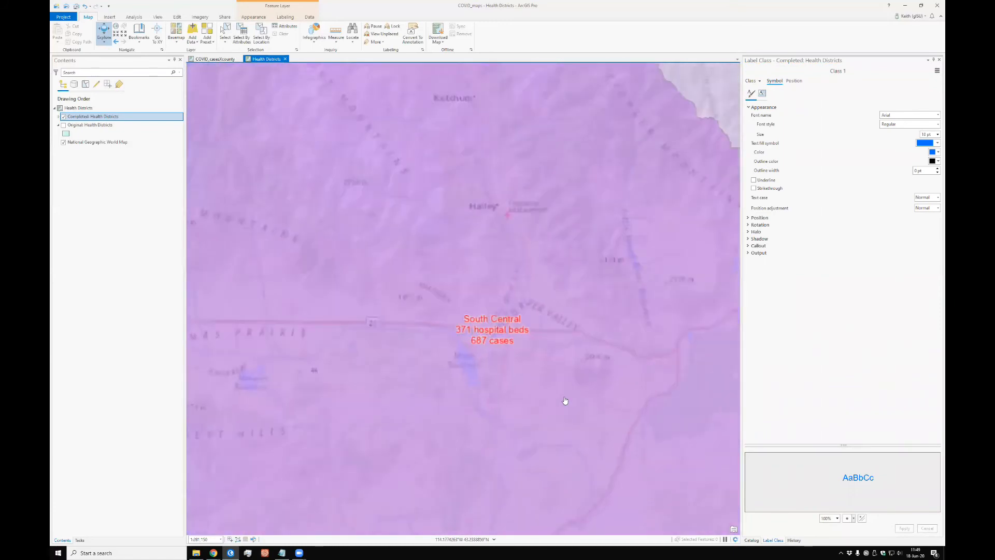
scroll(565, 401, up, 2)
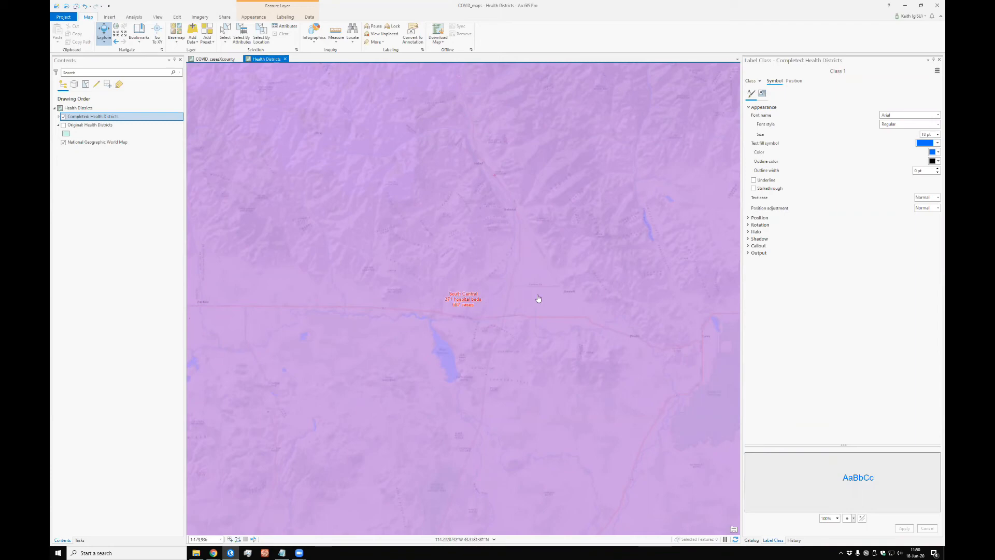
scroll(539, 297, down, 3)
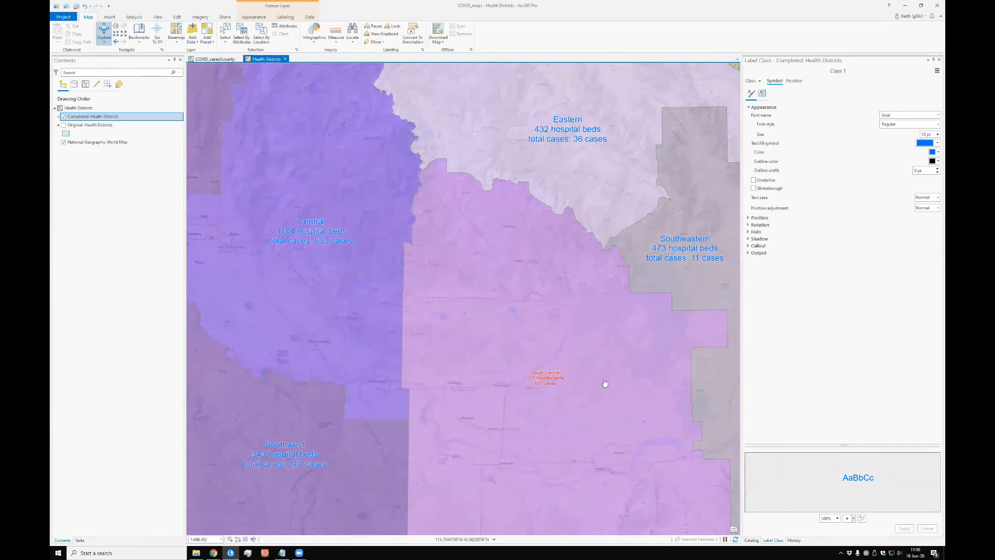
click(751, 82)
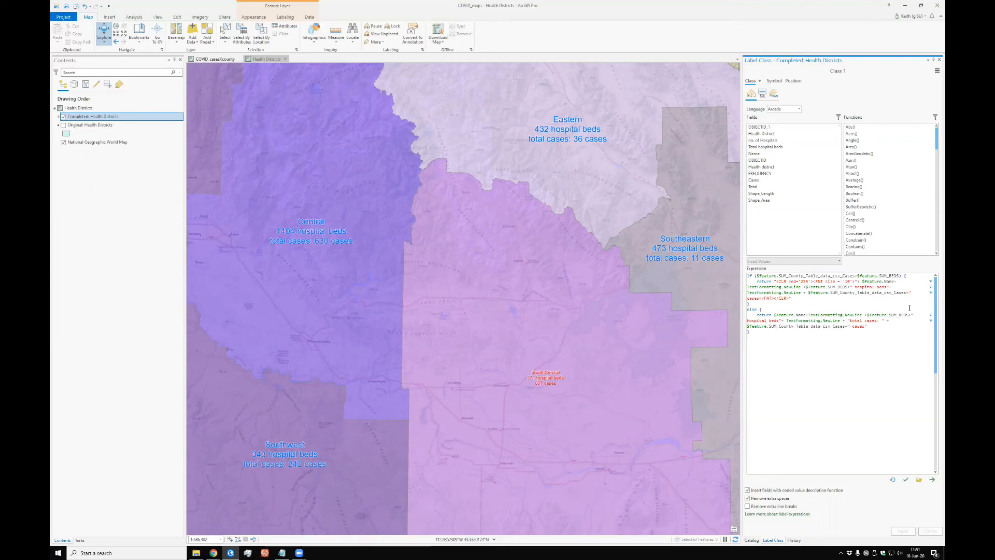
key(Delete)
key(Delete)
text(24)
click(906, 480)
click(902, 532)
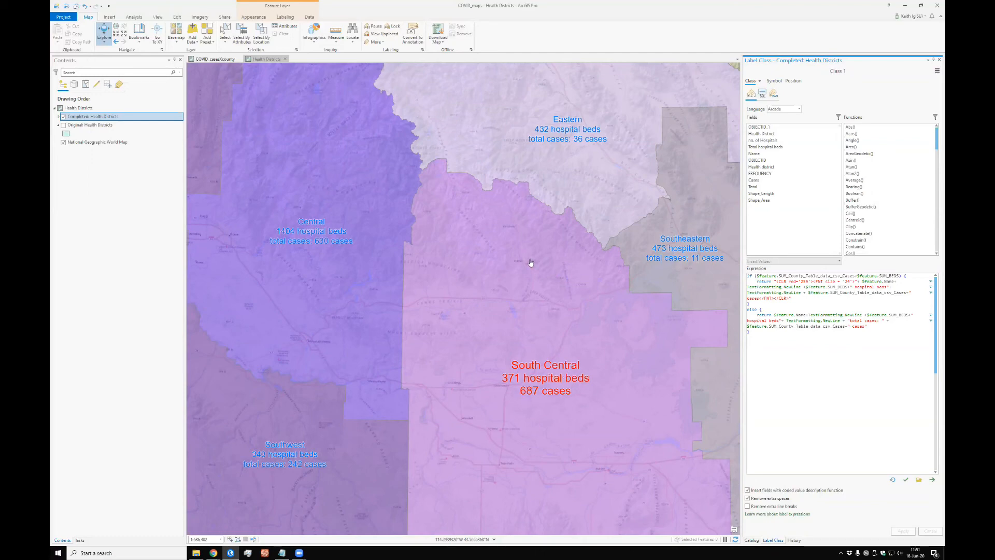
Step: Switch to Chrome, open the hosted Health Districts layer in the standard Map Viewer, and examine the South Central district's label
click(265, 553)
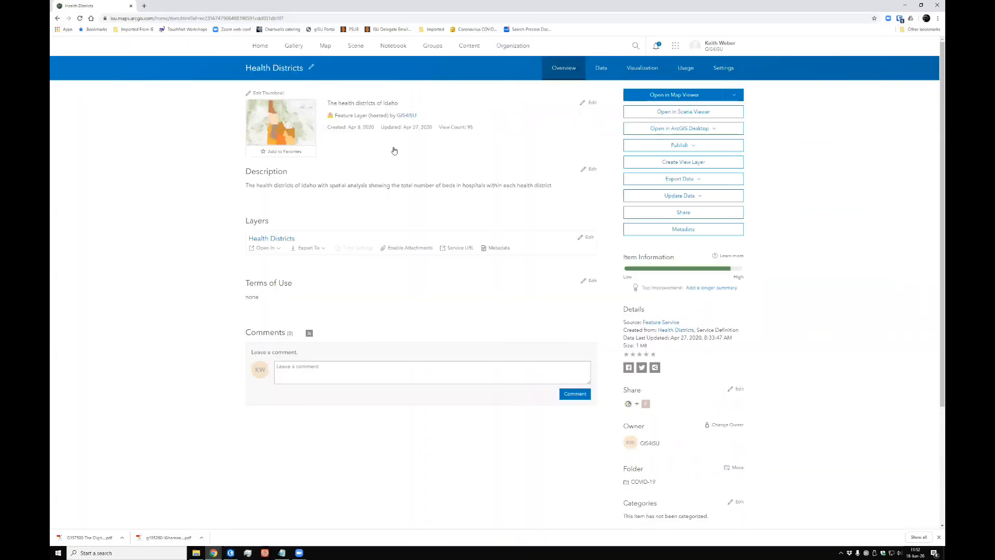
click(661, 94)
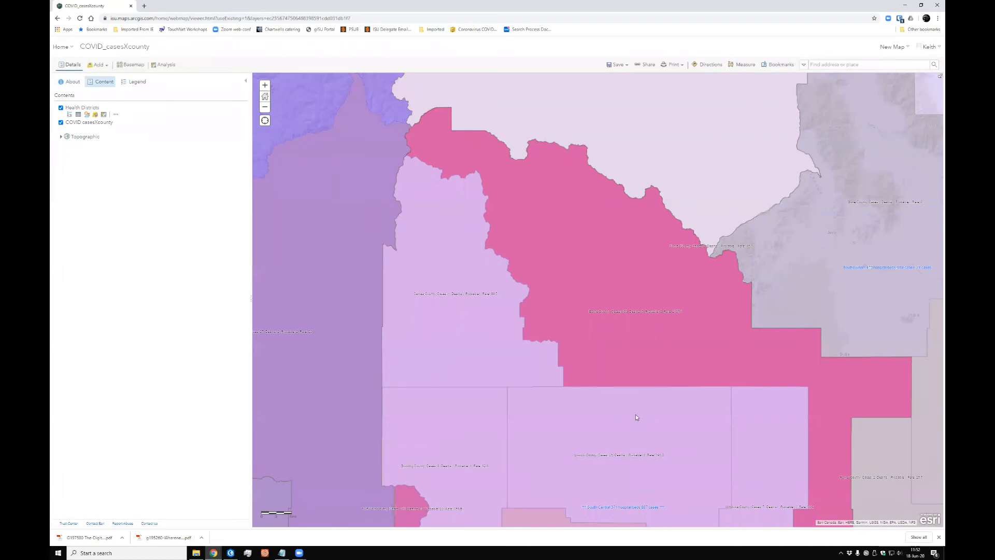
drag(568, 433, 559, 334)
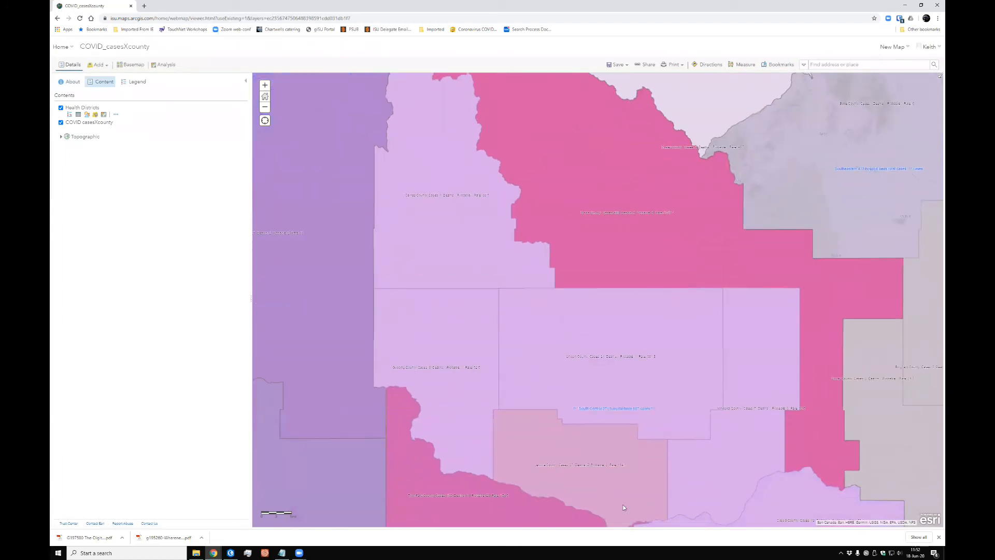
drag(676, 466, 638, 386)
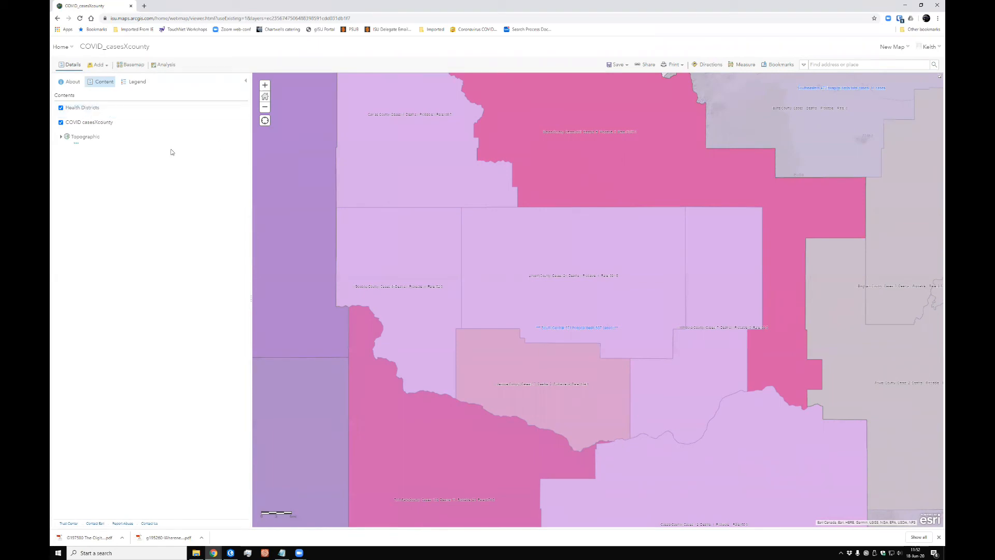
Step: Return to the COVID-19 content folder and open the hosted Health Districts feature layer in Map Viewer Beta
click(64, 50)
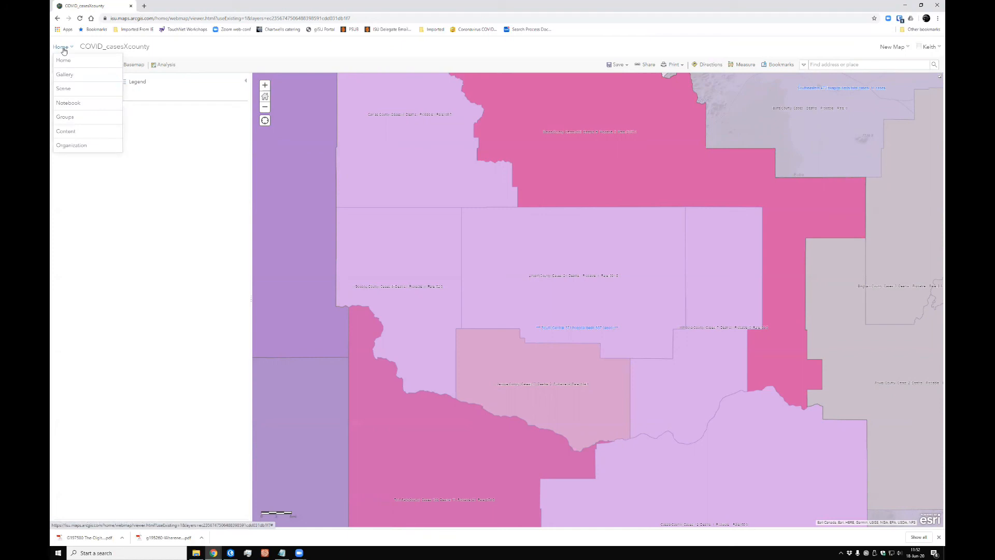
click(75, 134)
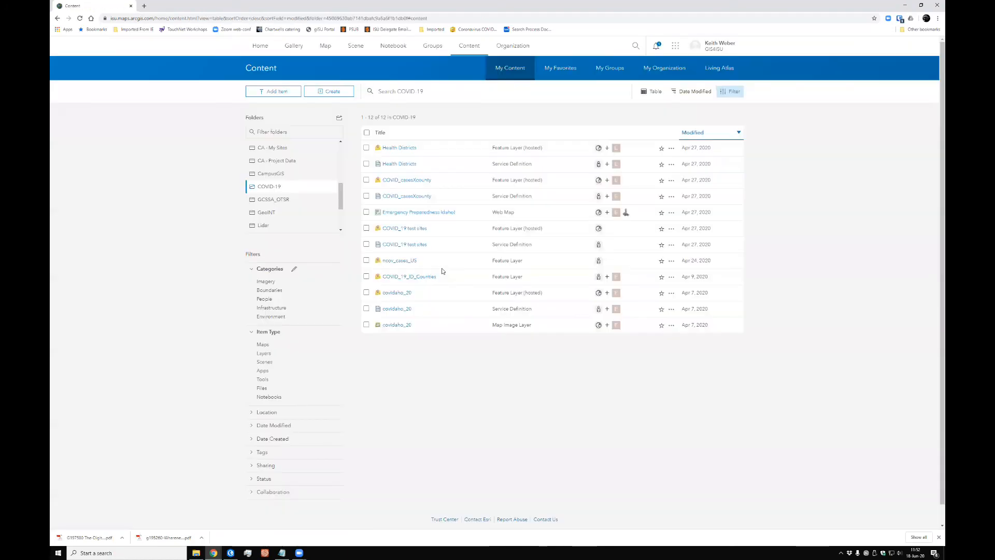
click(395, 149)
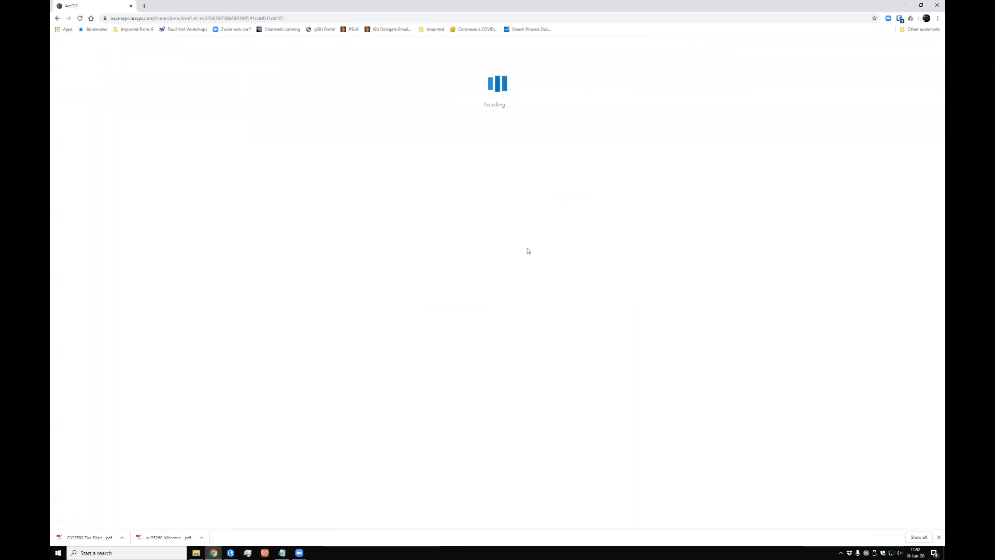
click(734, 95)
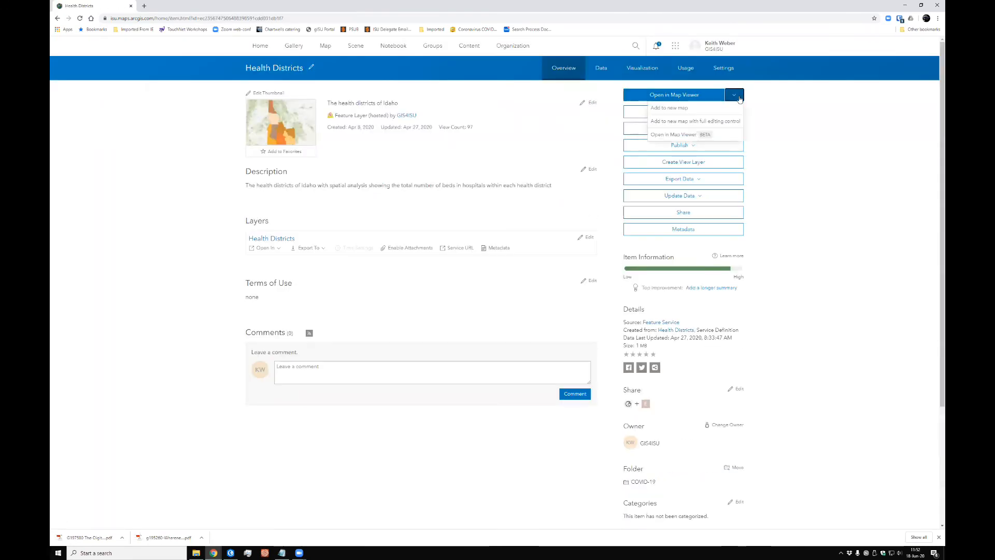
click(680, 136)
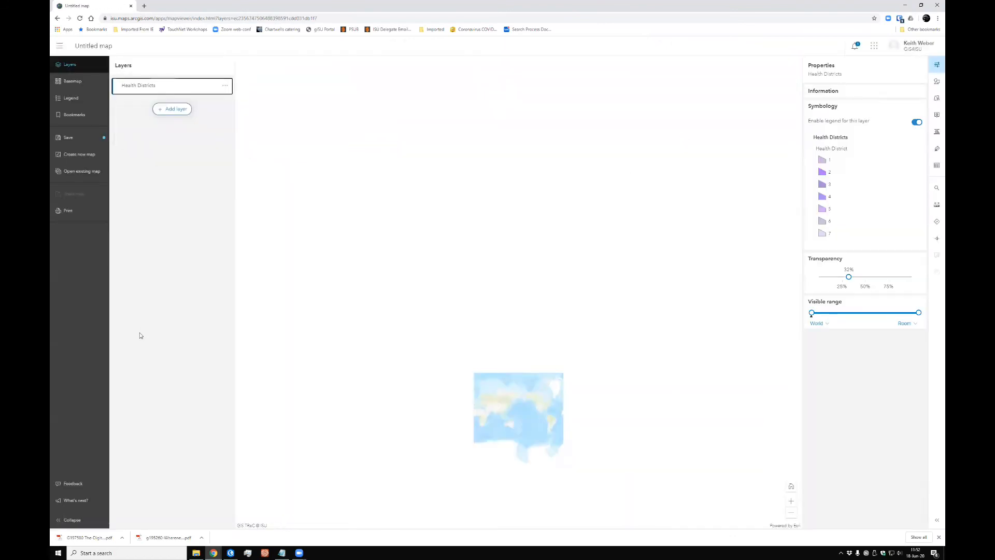
Step: Zoom to the Health Districts layer, examine the South Central district's label against its neighbours, and switch back to ArcGIS Pro
click(225, 86)
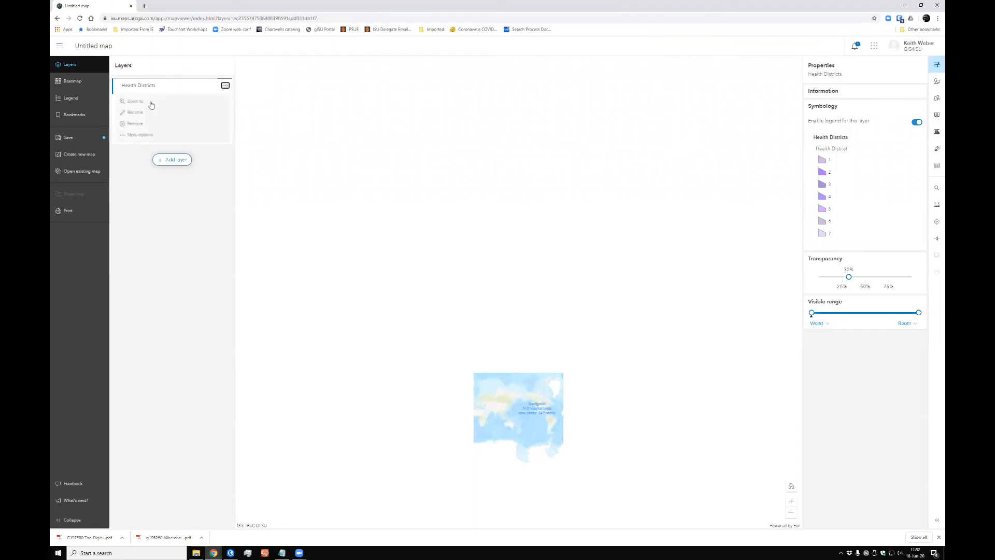
click(146, 102)
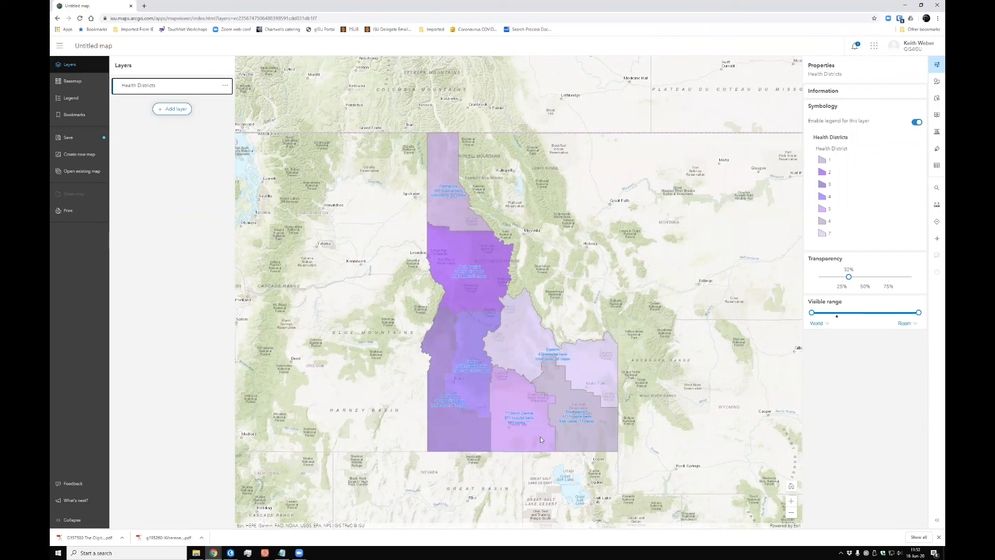
scroll(540, 440, up, 1)
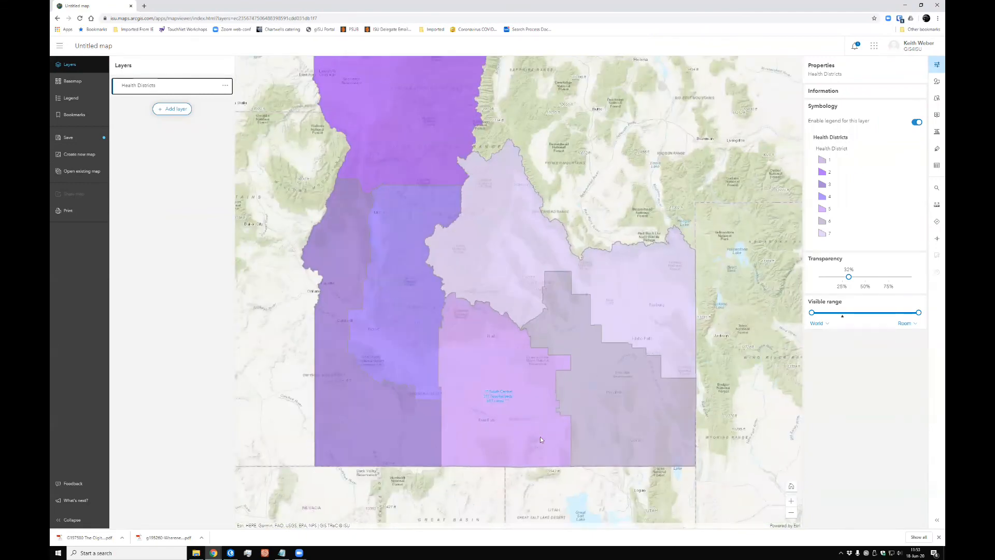
scroll(540, 436, up, 1)
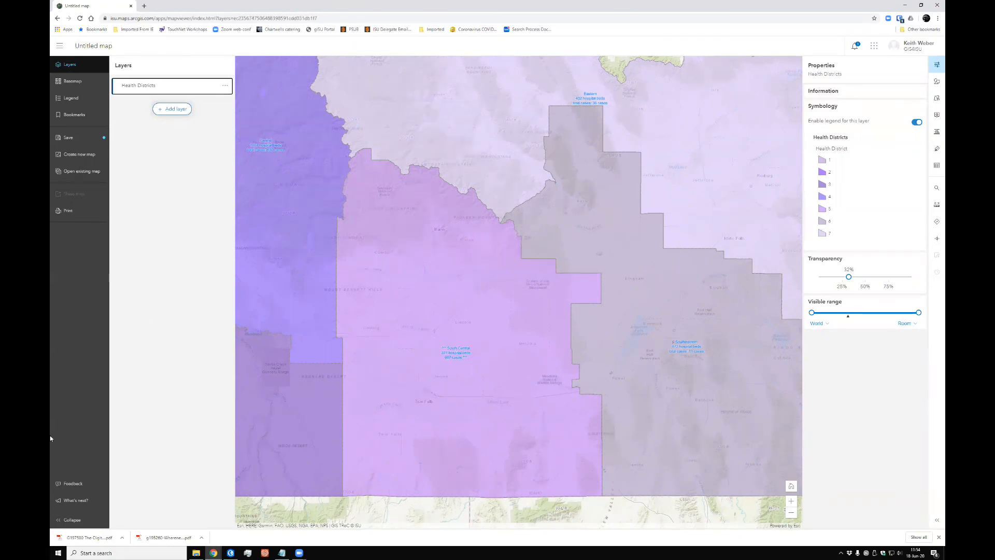
click(231, 553)
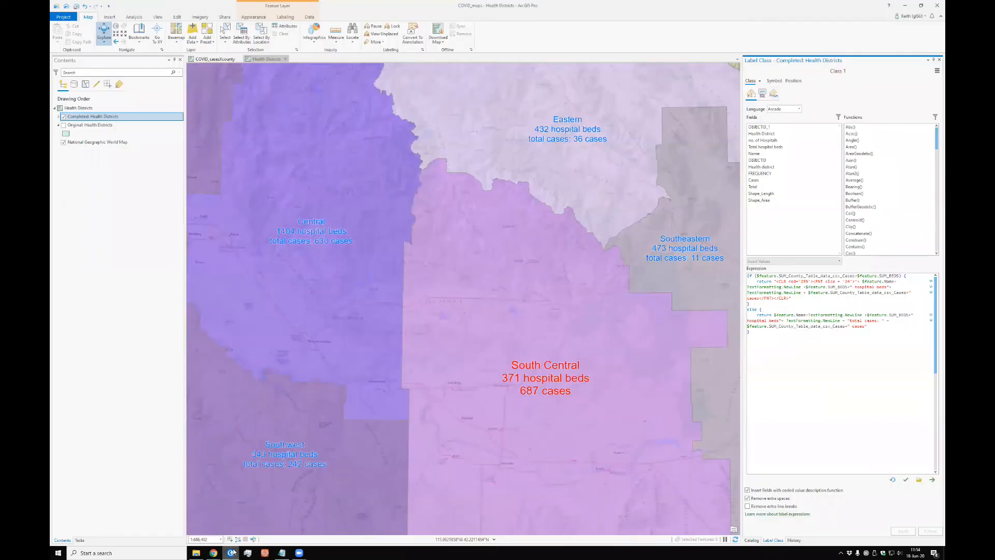